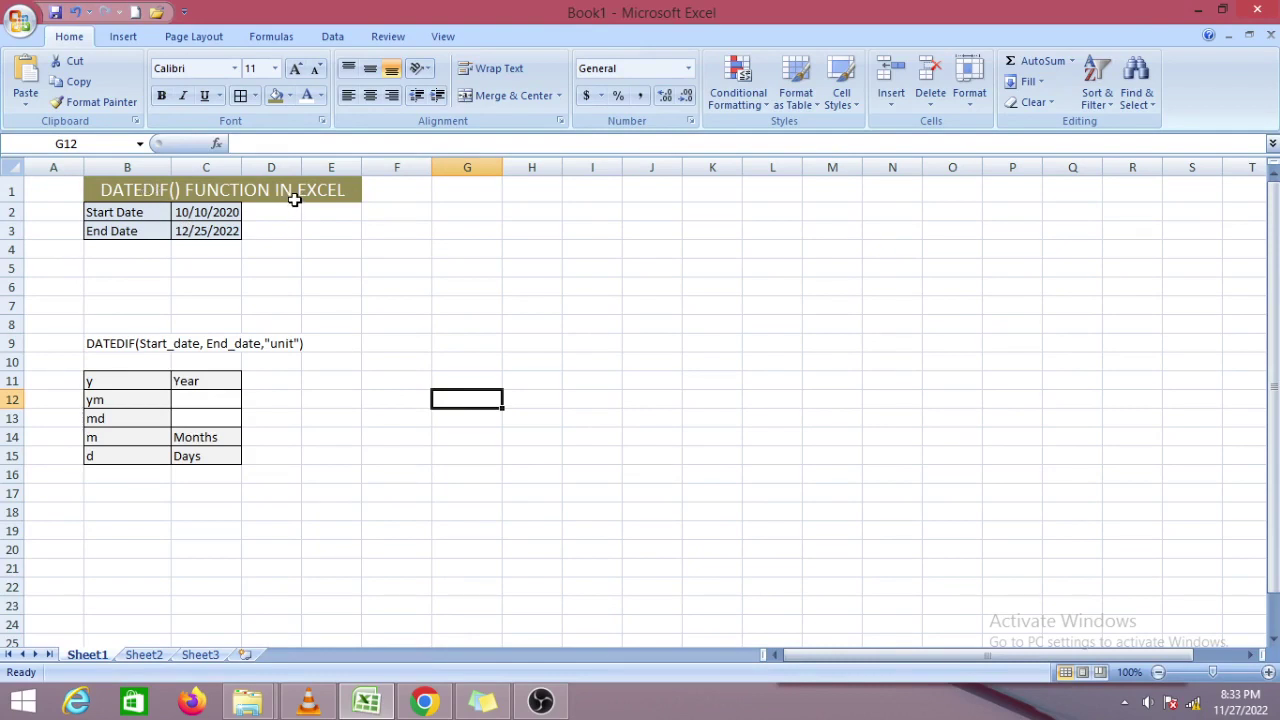
- Point out the Start Date 10/10/2020 and End Date 12/25/2022 cells
click(308, 251)
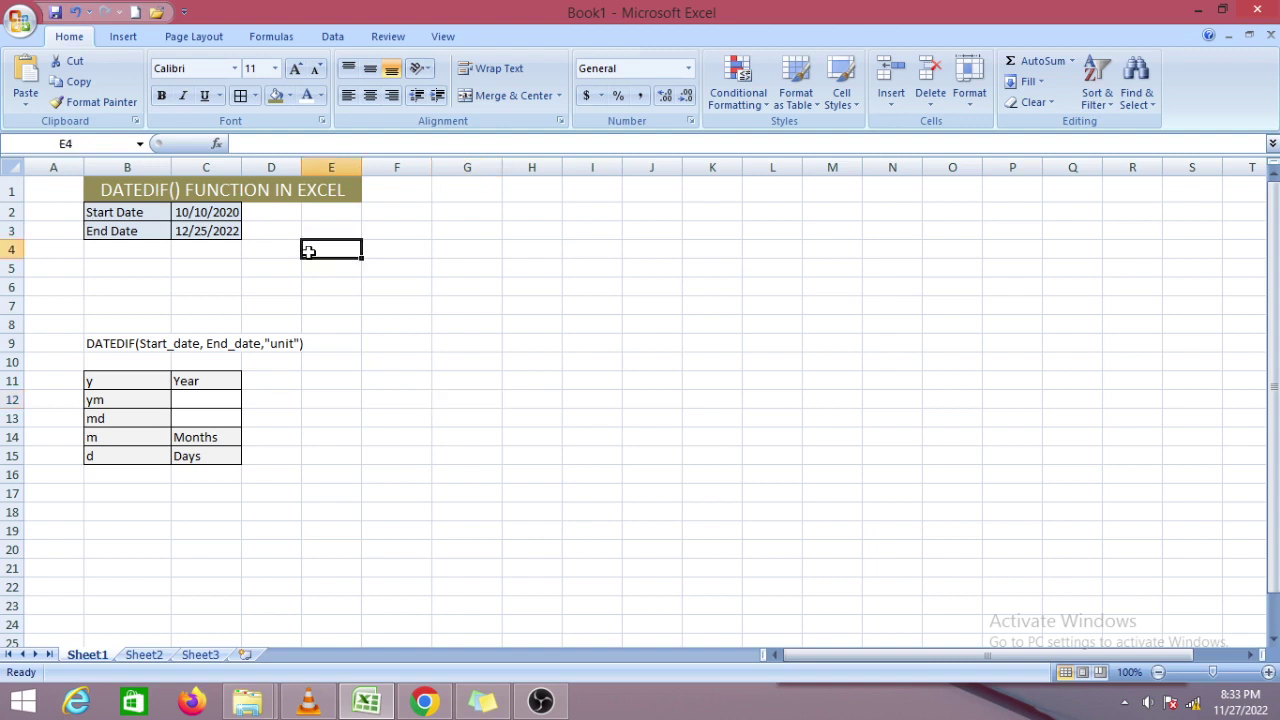
click(120, 213)
click(136, 231)
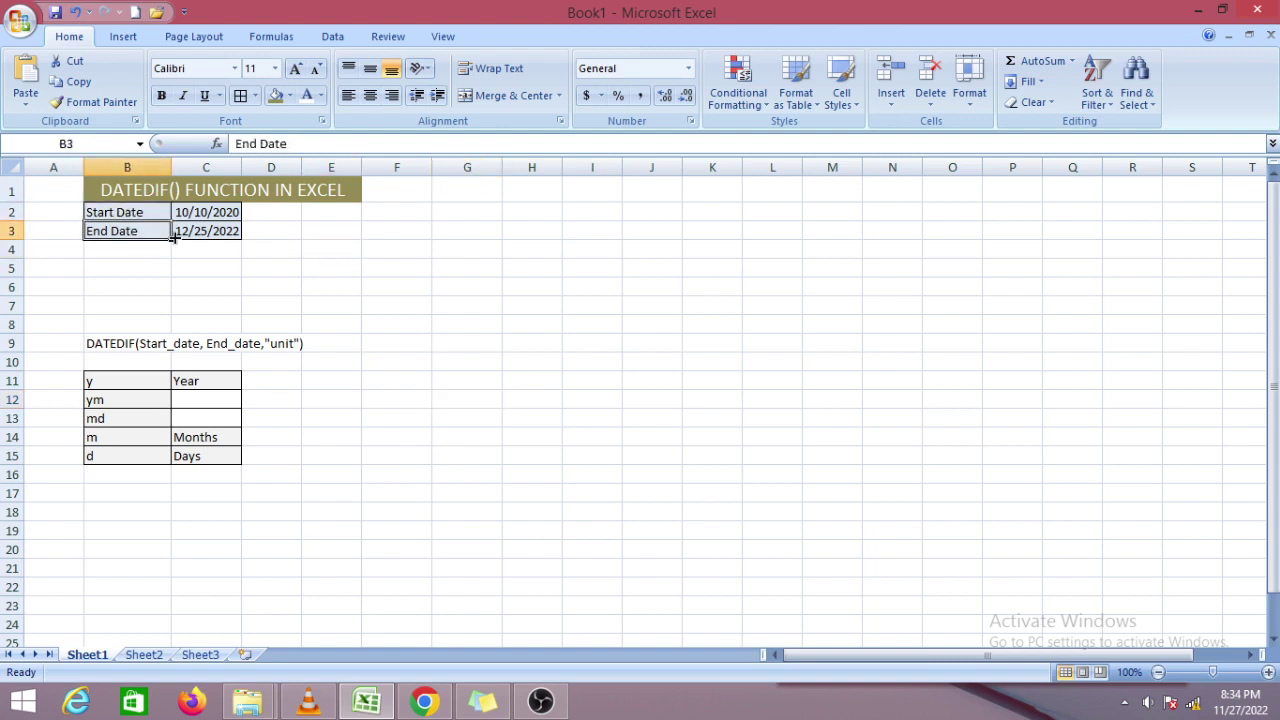
click(205, 212)
click(214, 231)
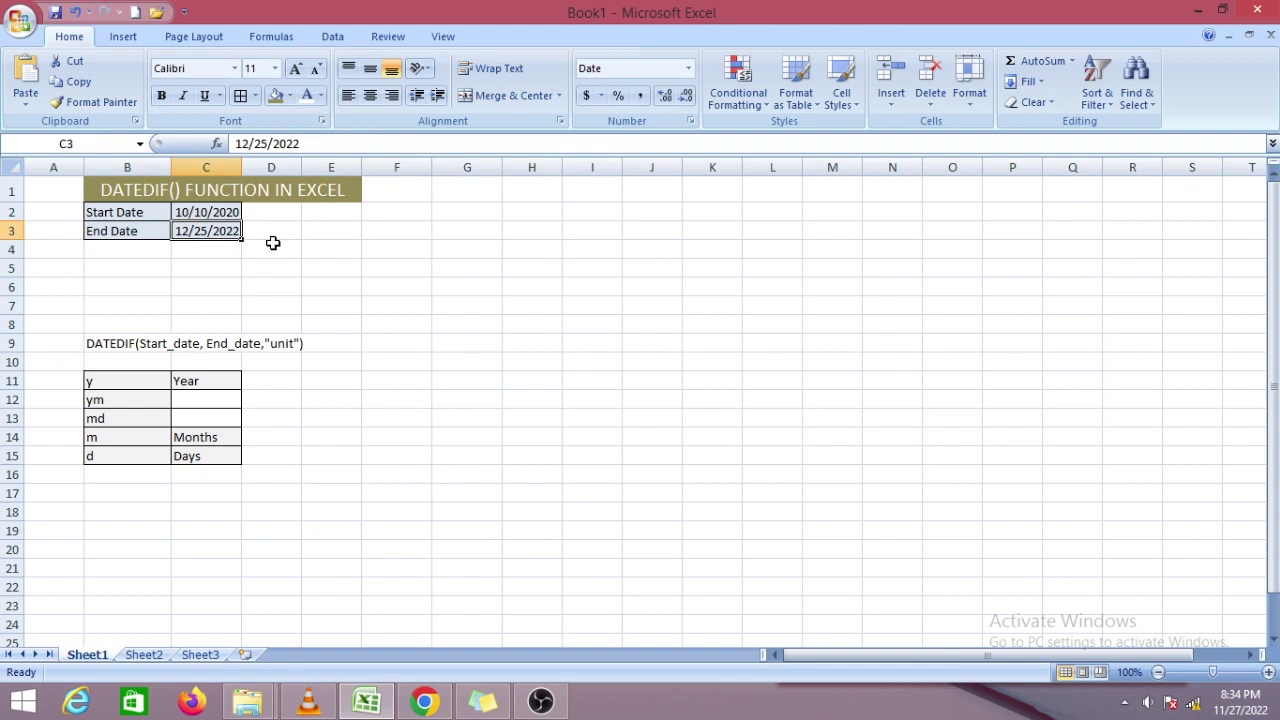
click(205, 211)
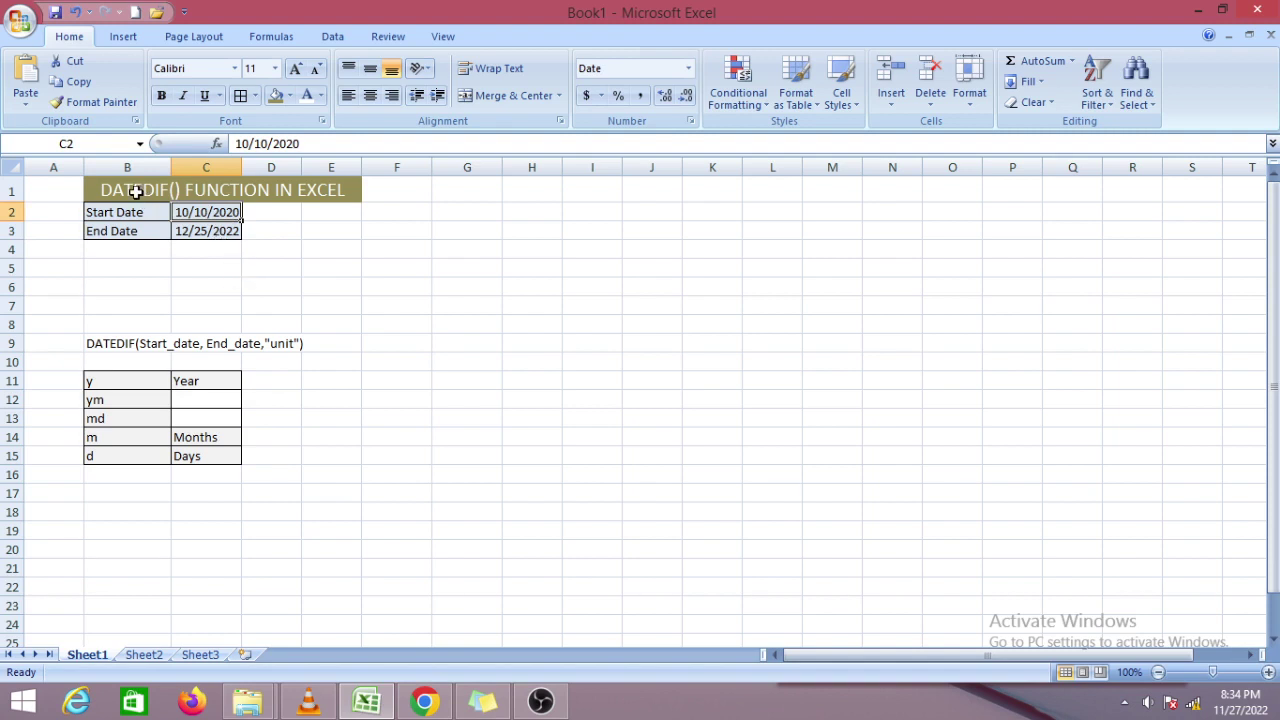
- Walk through the DATEDIF syntax note and the unit codes y, ym, md, m and d
click(333, 190)
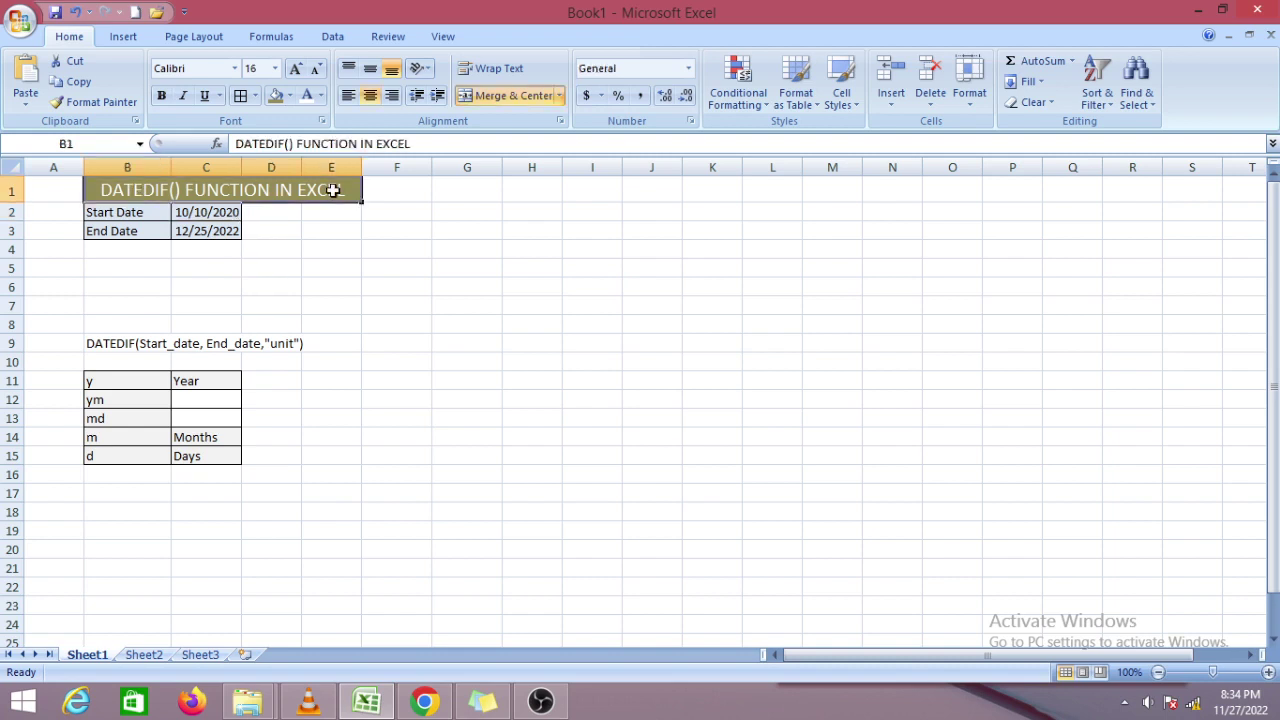
click(112, 345)
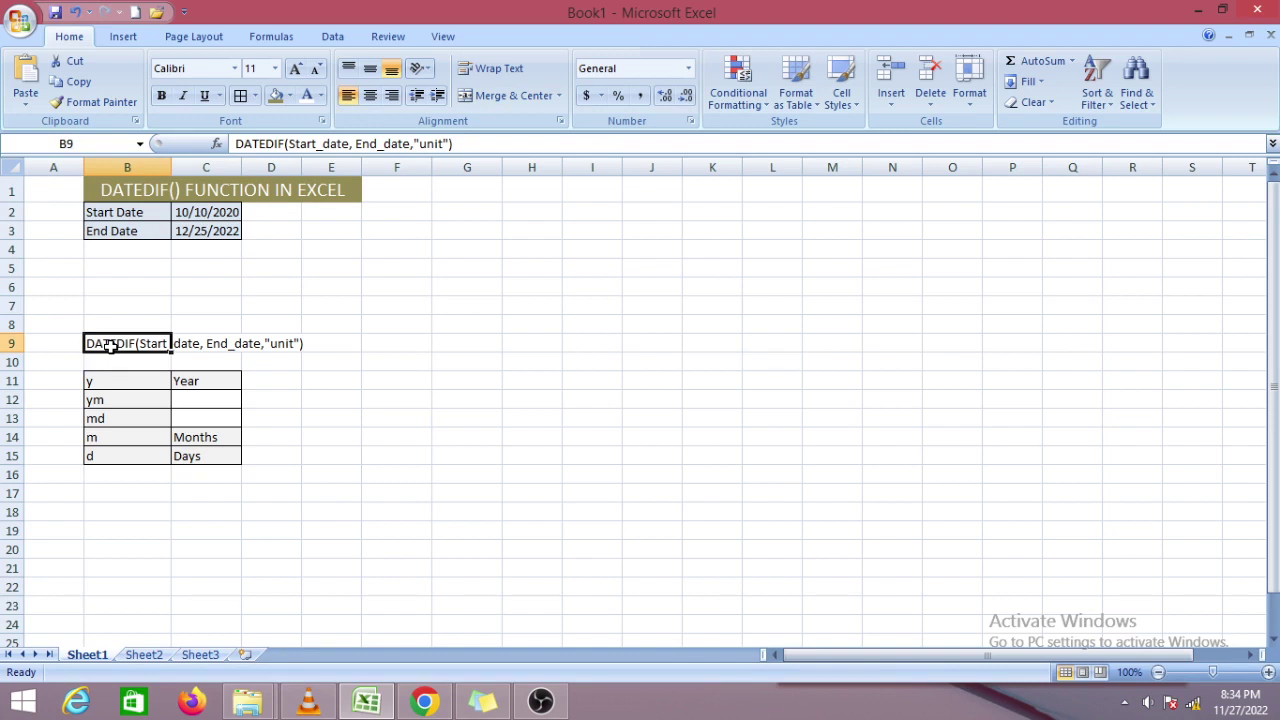
click(338, 306)
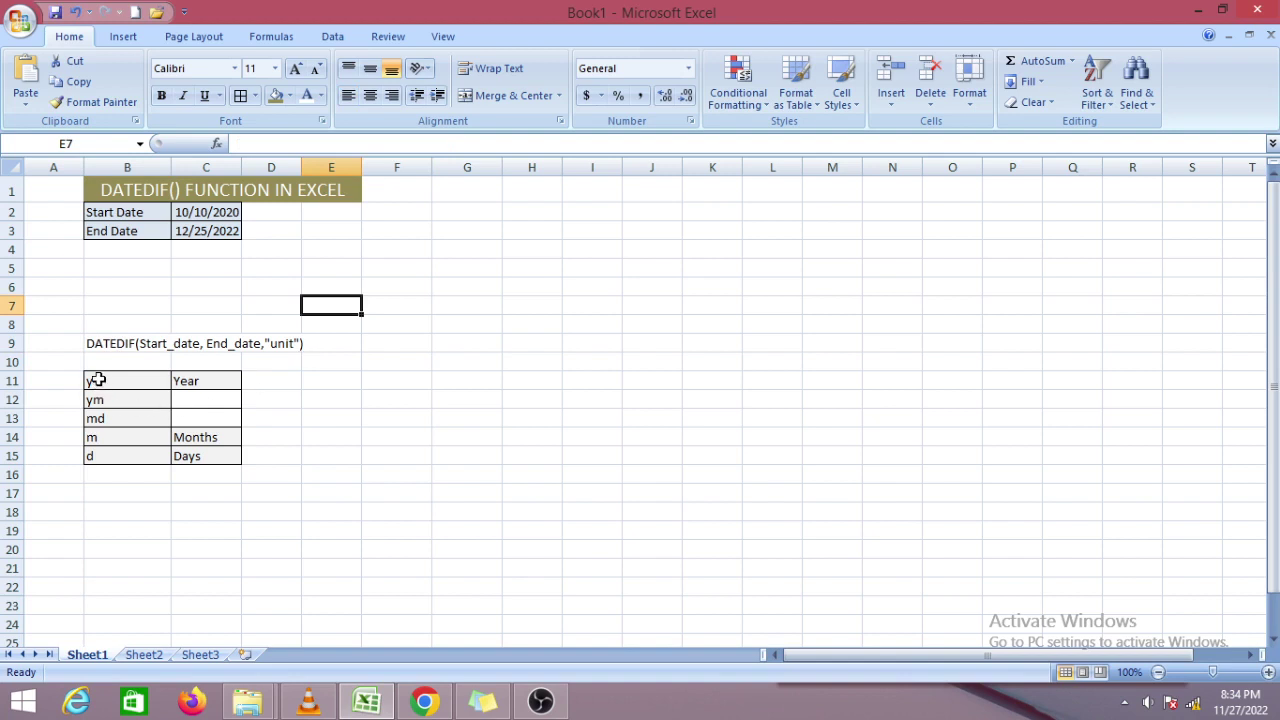
drag(101, 387, 205, 457)
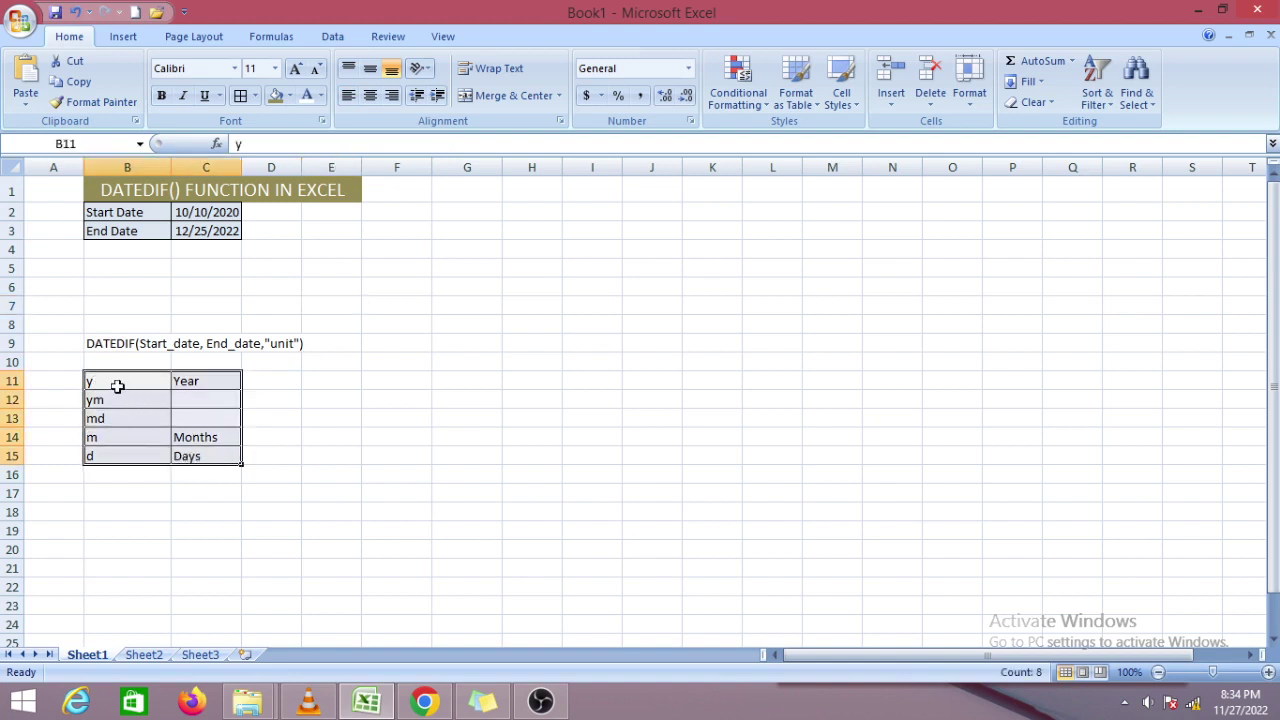
click(109, 380)
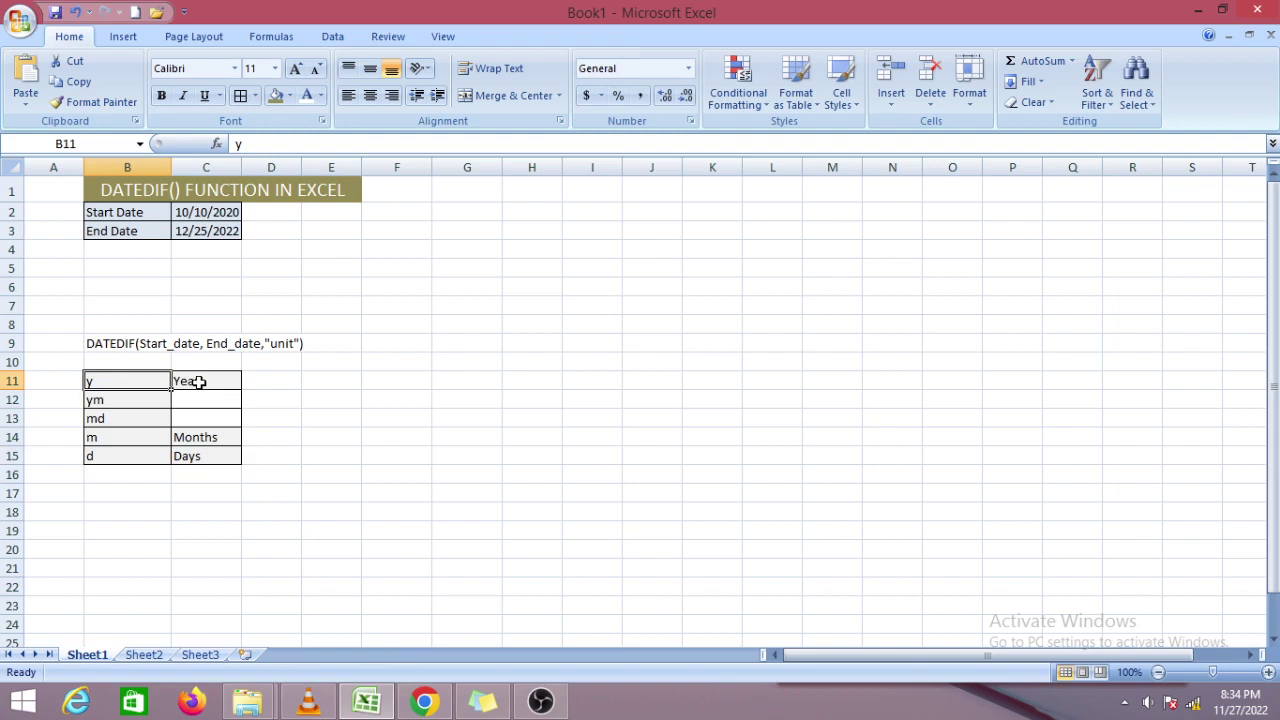
click(120, 400)
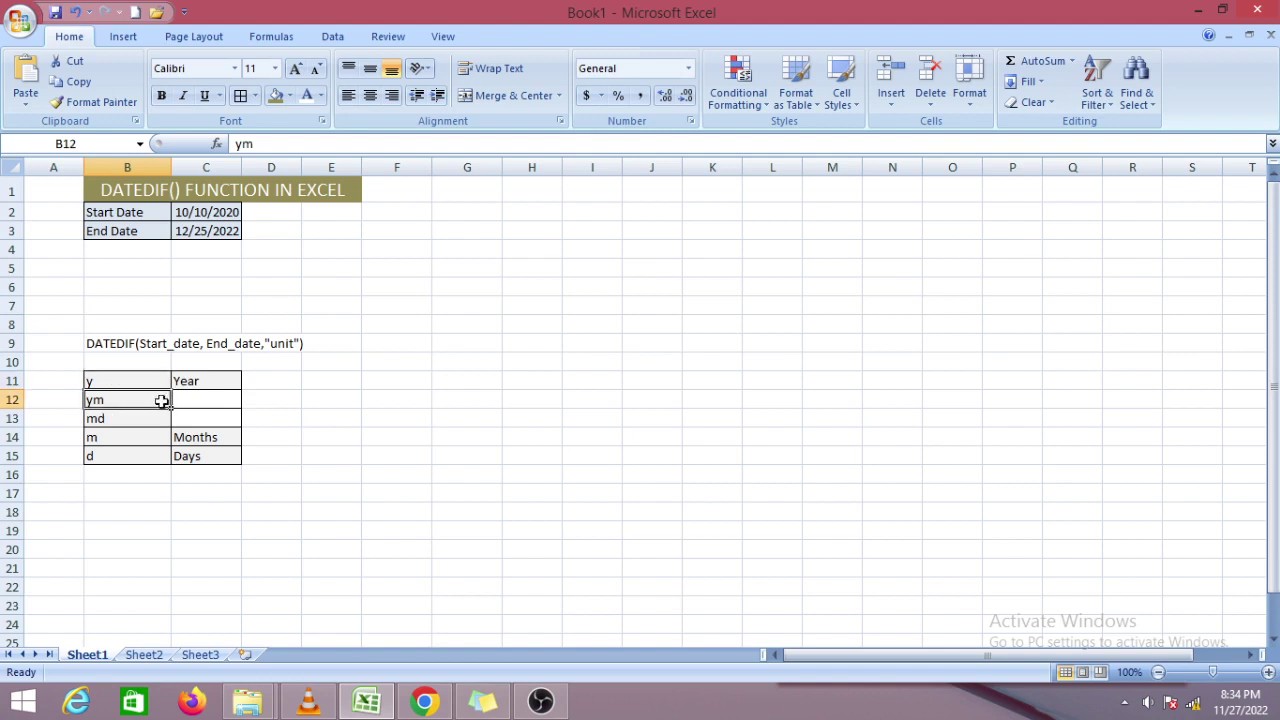
click(190, 400)
click(131, 400)
click(119, 419)
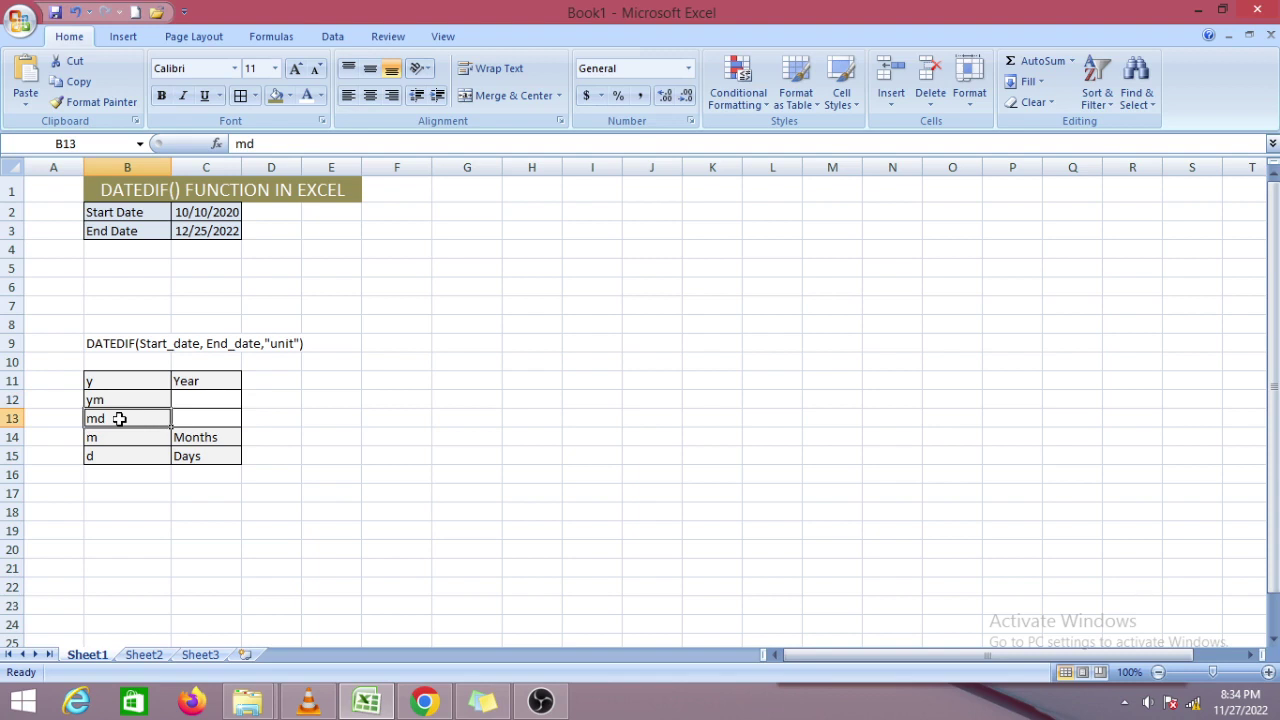
click(119, 438)
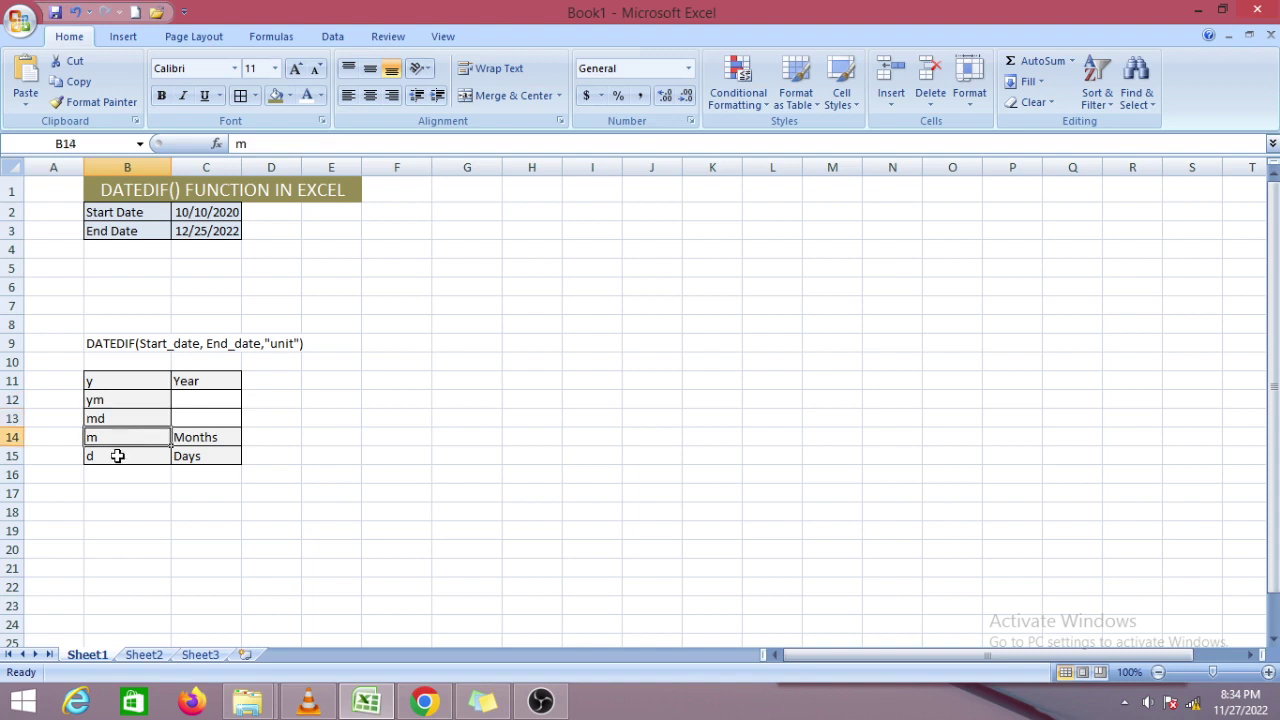
click(117, 456)
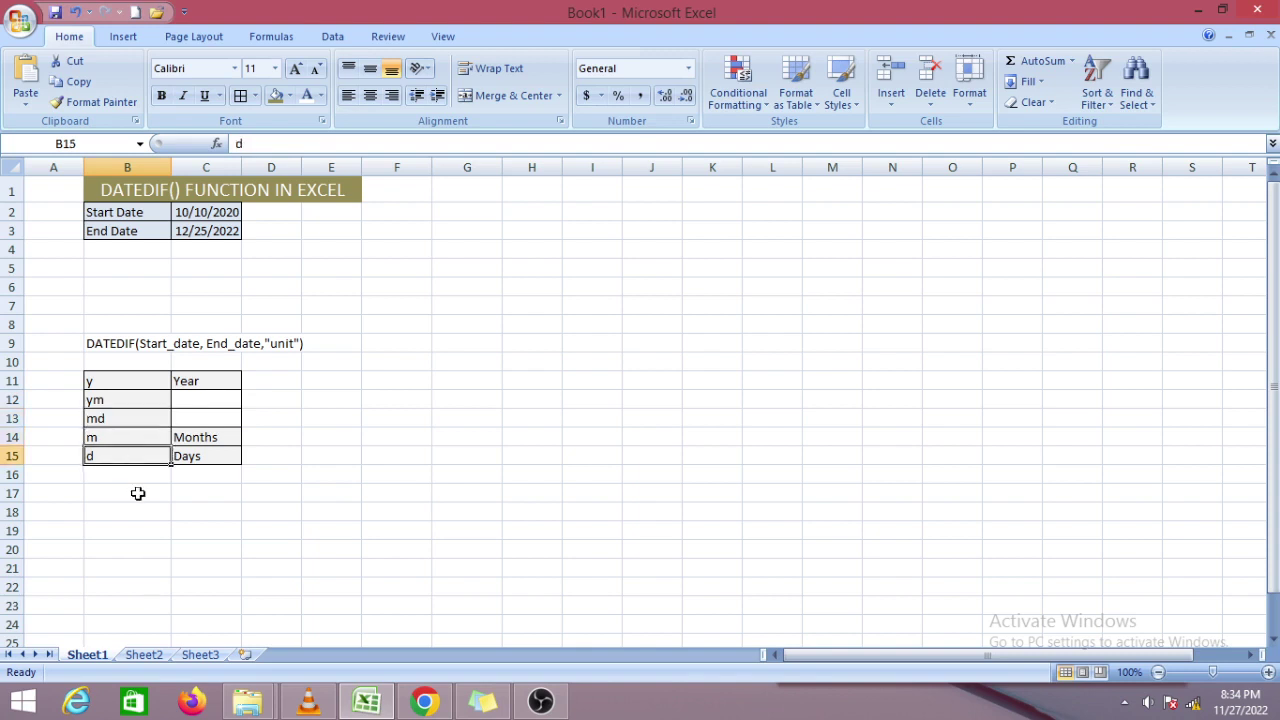
click(137, 491)
- Enter =DATEDIF(C2,C3,"y") in D11, returning 2 whole years
click(275, 382)
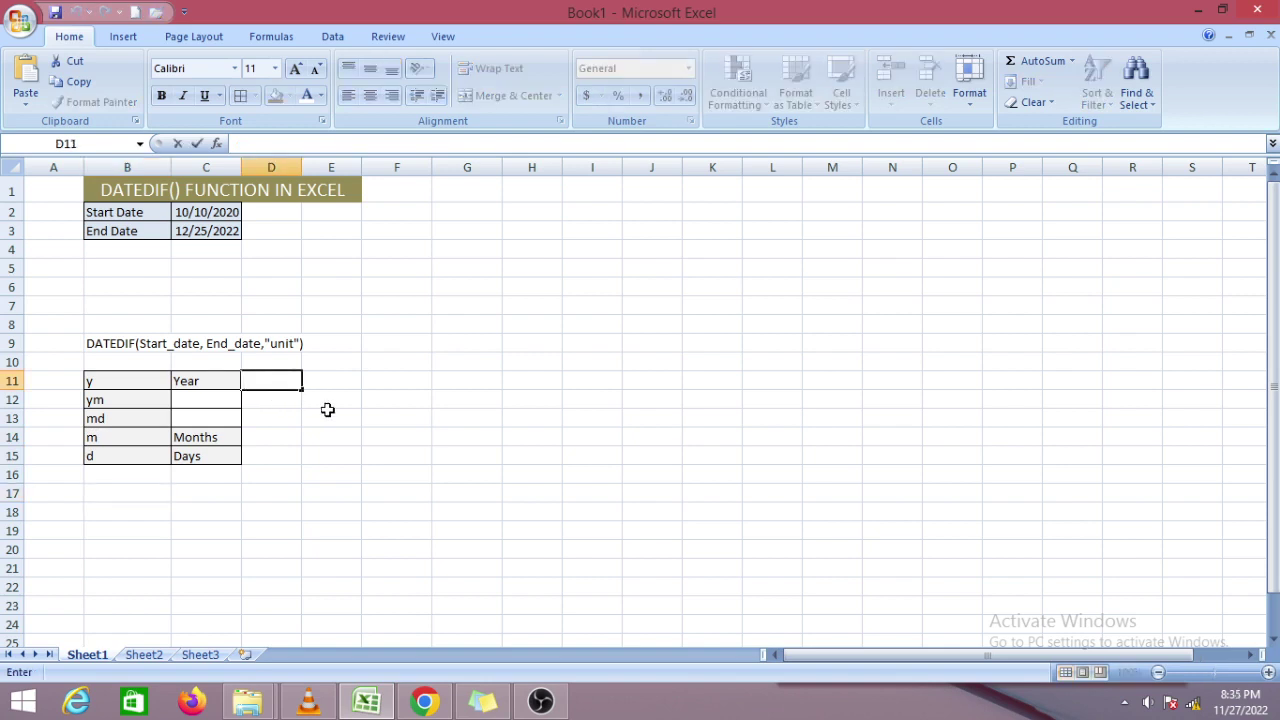
click(200, 213)
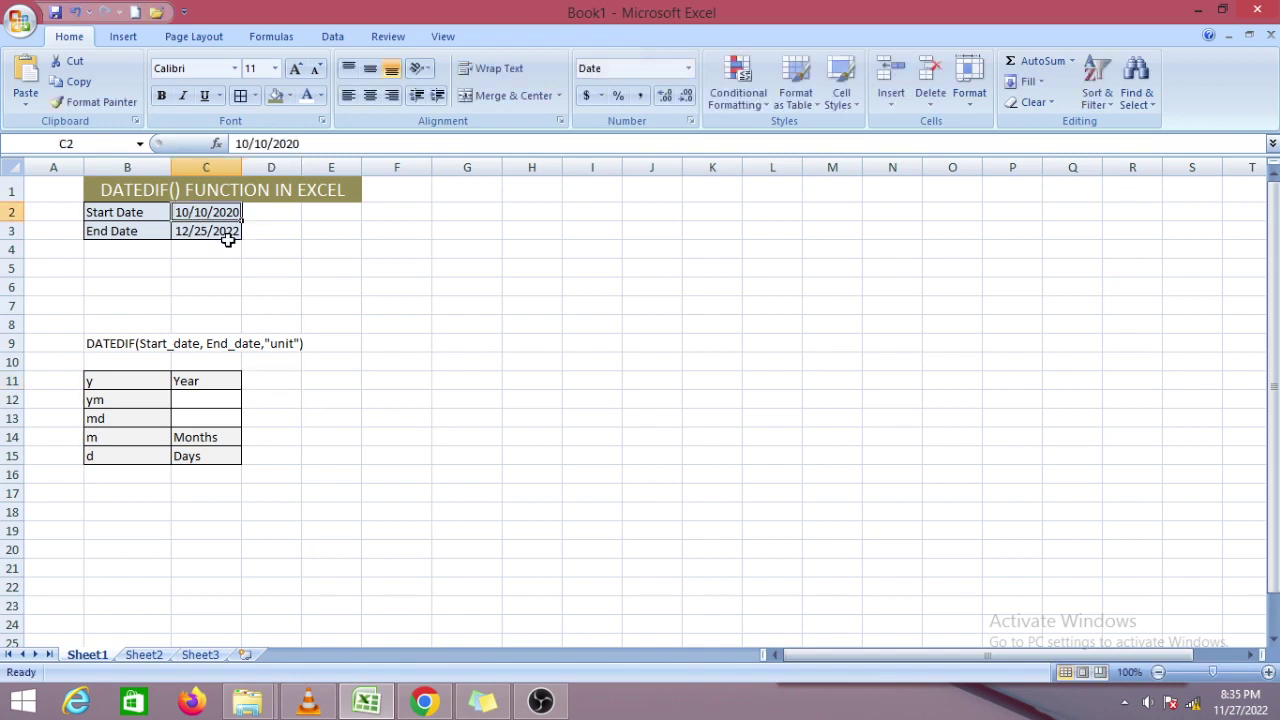
click(212, 235)
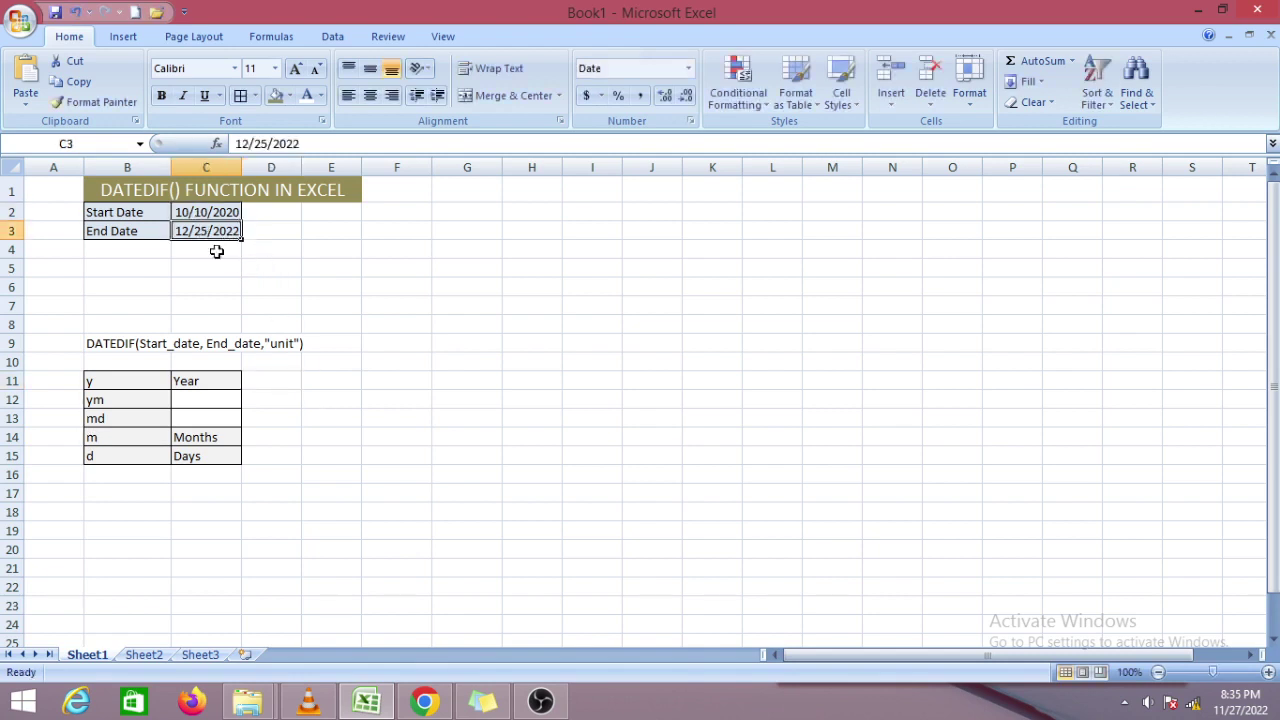
click(222, 264)
click(200, 232)
double_click(263, 381)
text(=da)
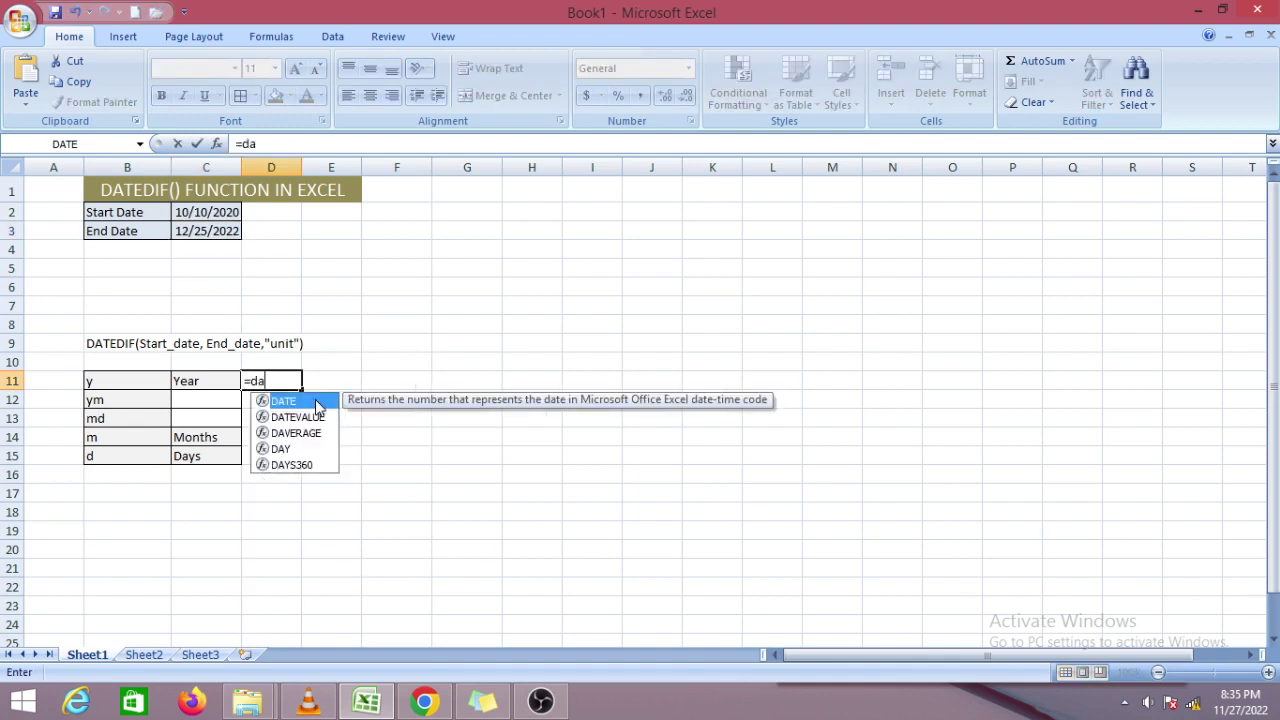
text(tedif)
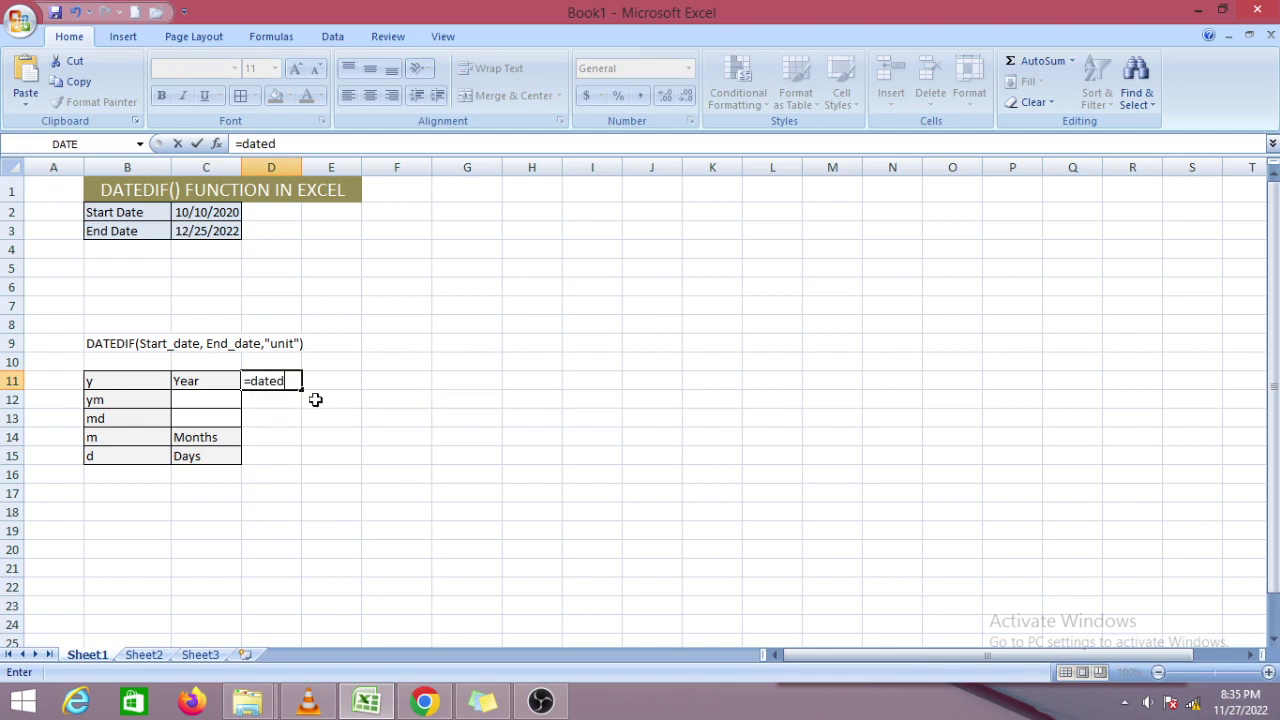
text(()
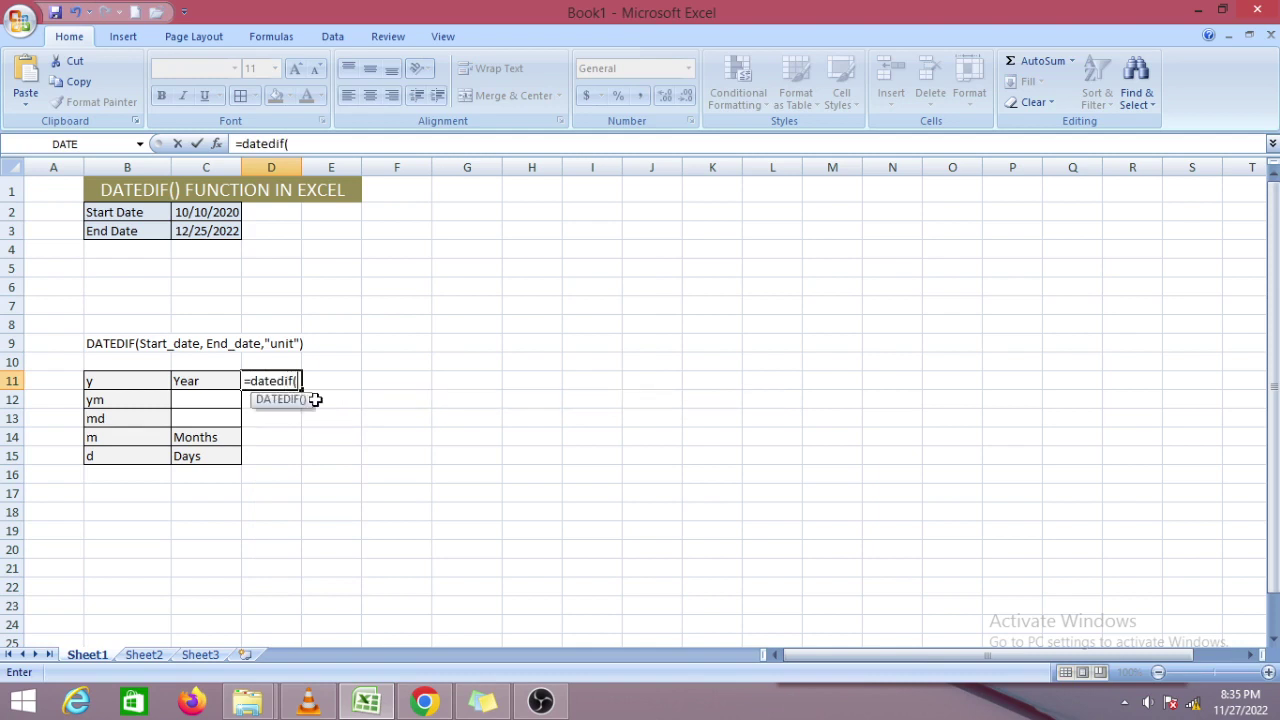
click(203, 211)
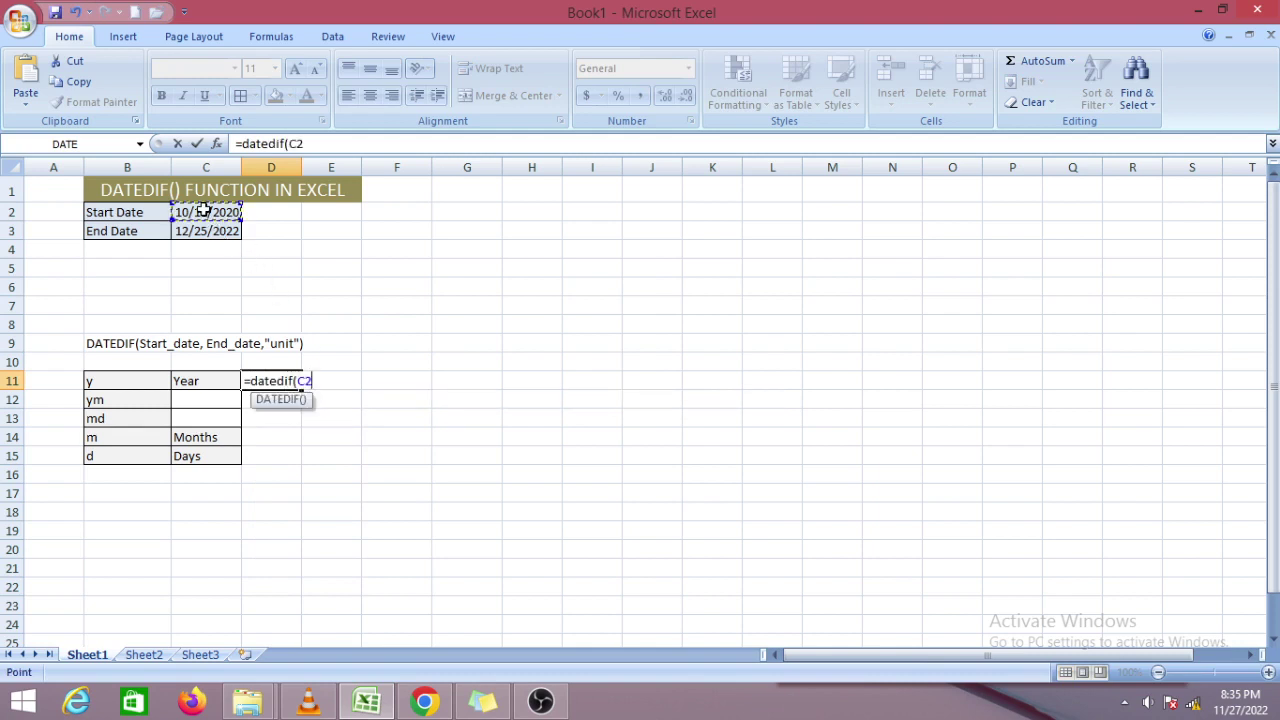
text(,)
click(213, 230)
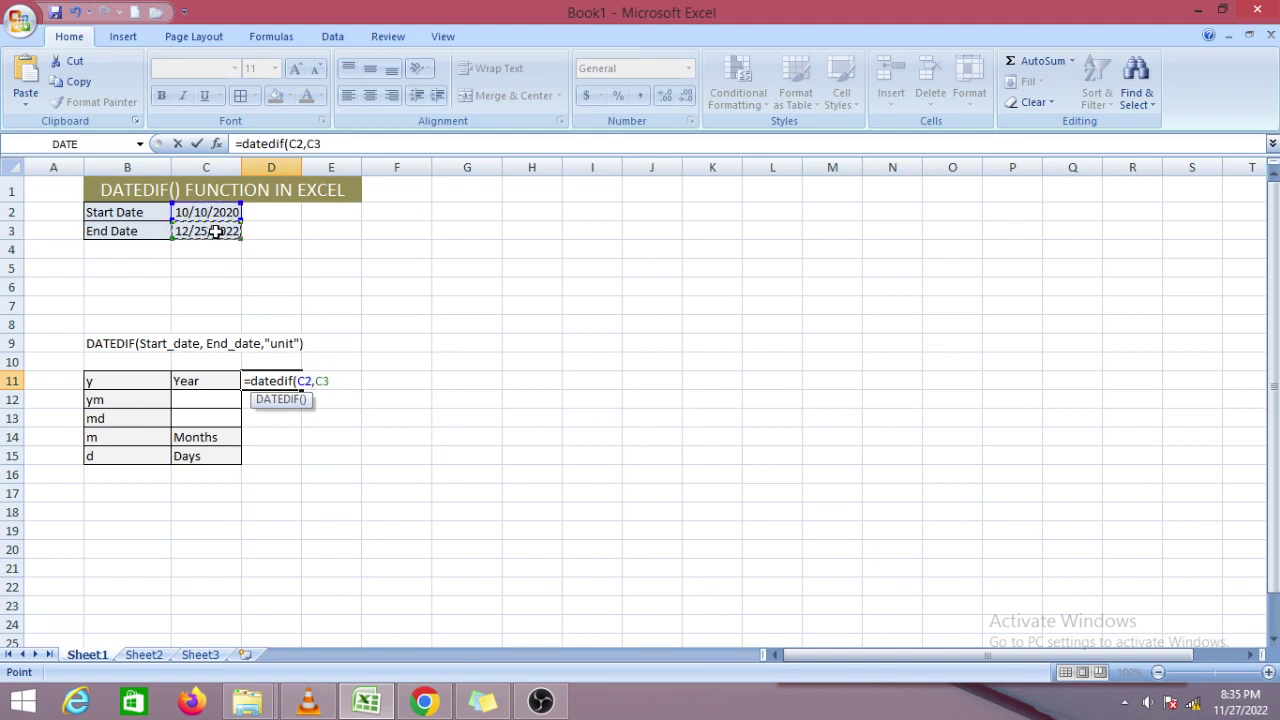
text(,")
text(y)
key(Return)
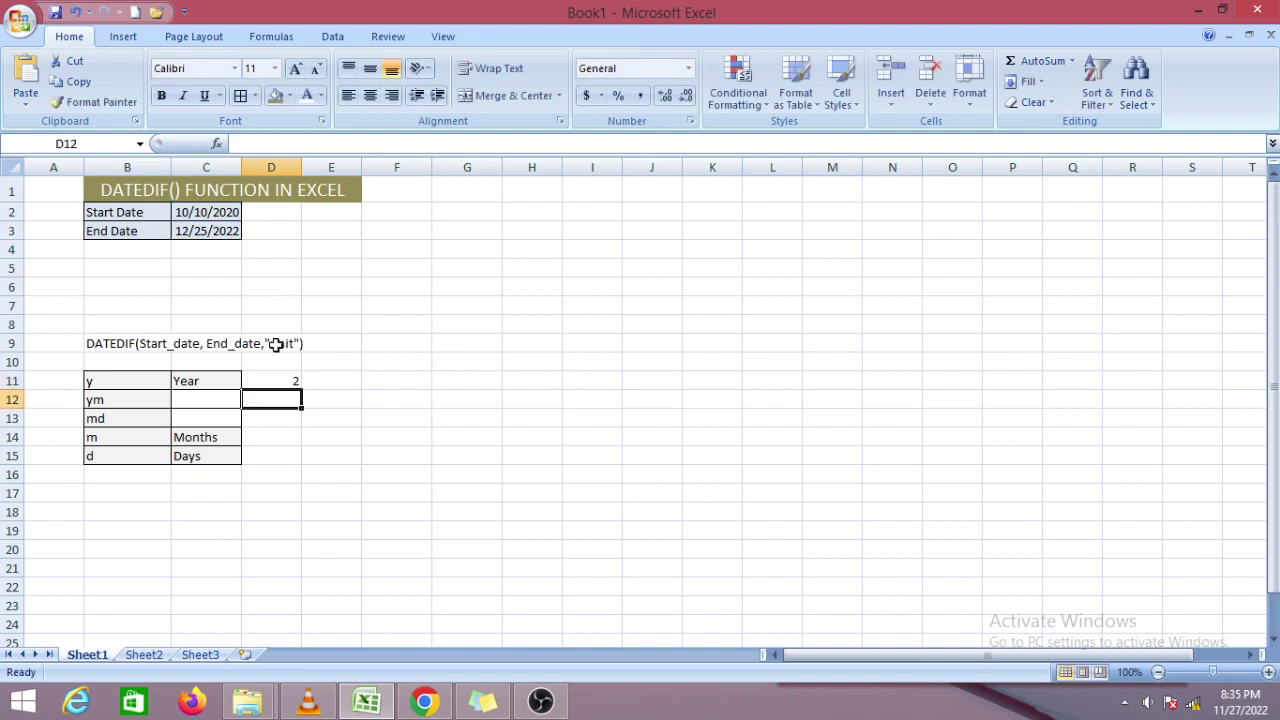
click(272, 380)
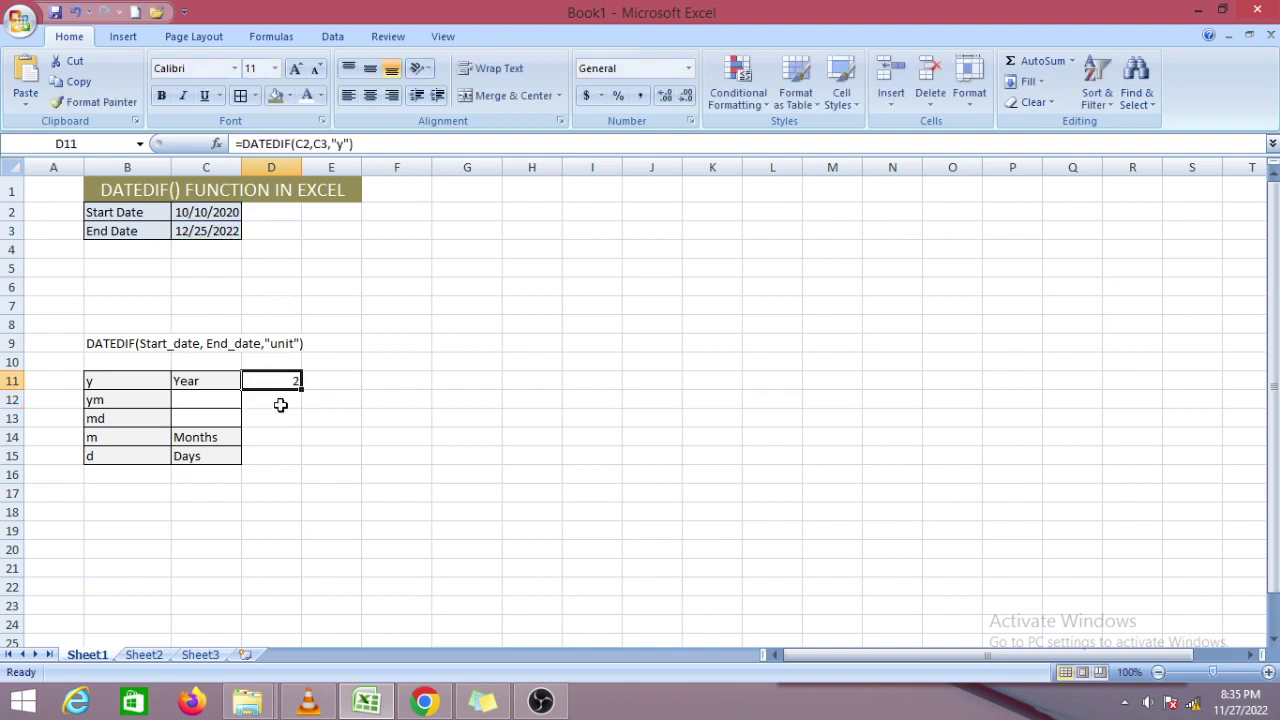
click(278, 402)
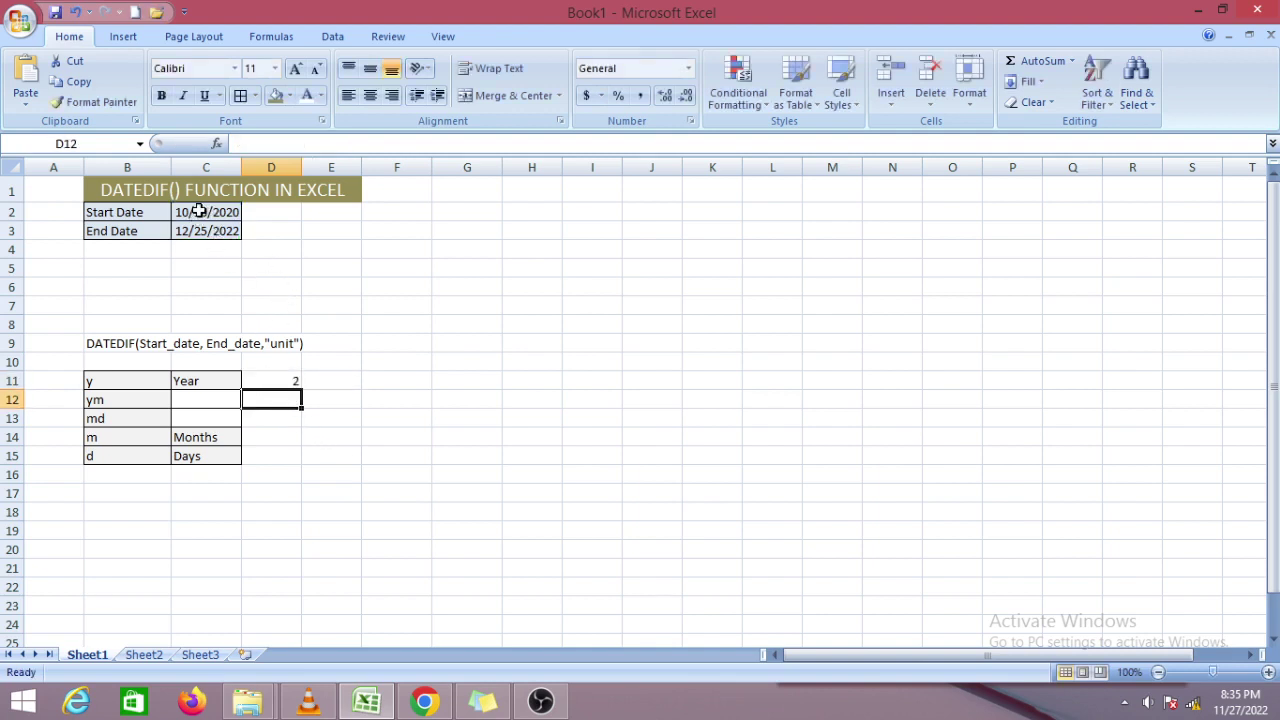
- Recheck the C2 and C3 dates, then abandon a first entry attempt in D12
drag(200, 212, 202, 233)
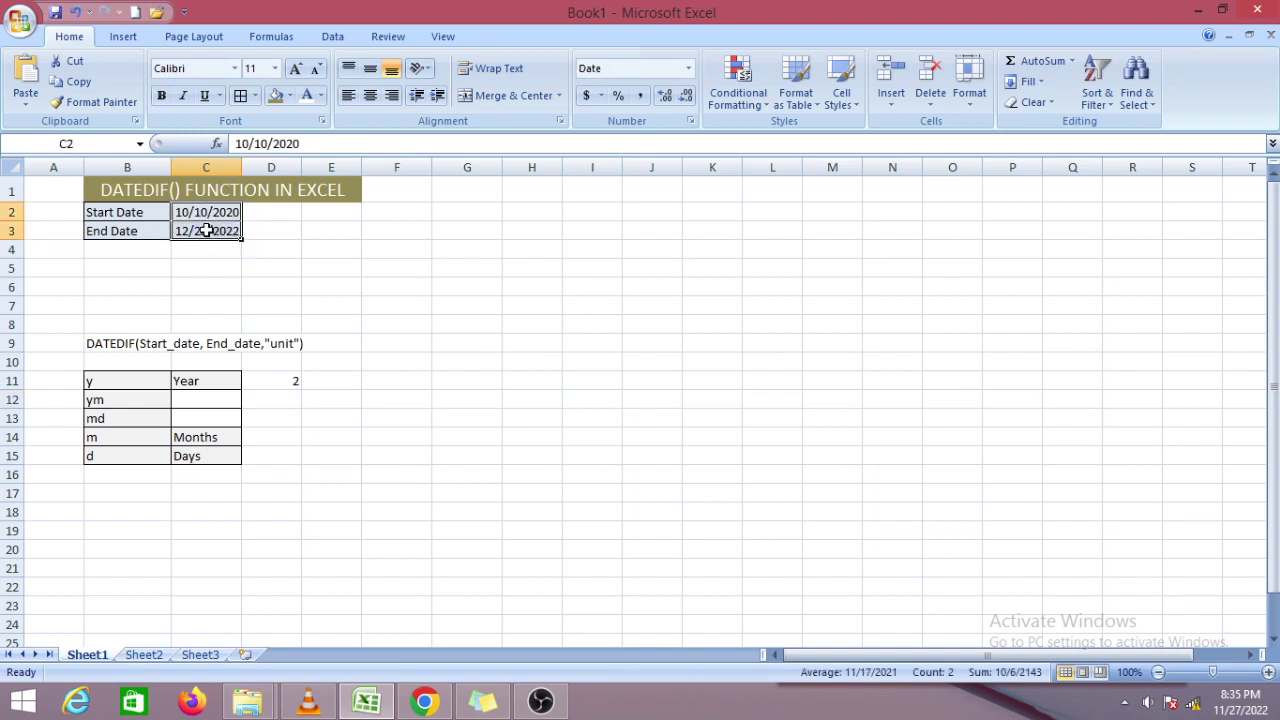
click(205, 229)
click(215, 258)
click(185, 230)
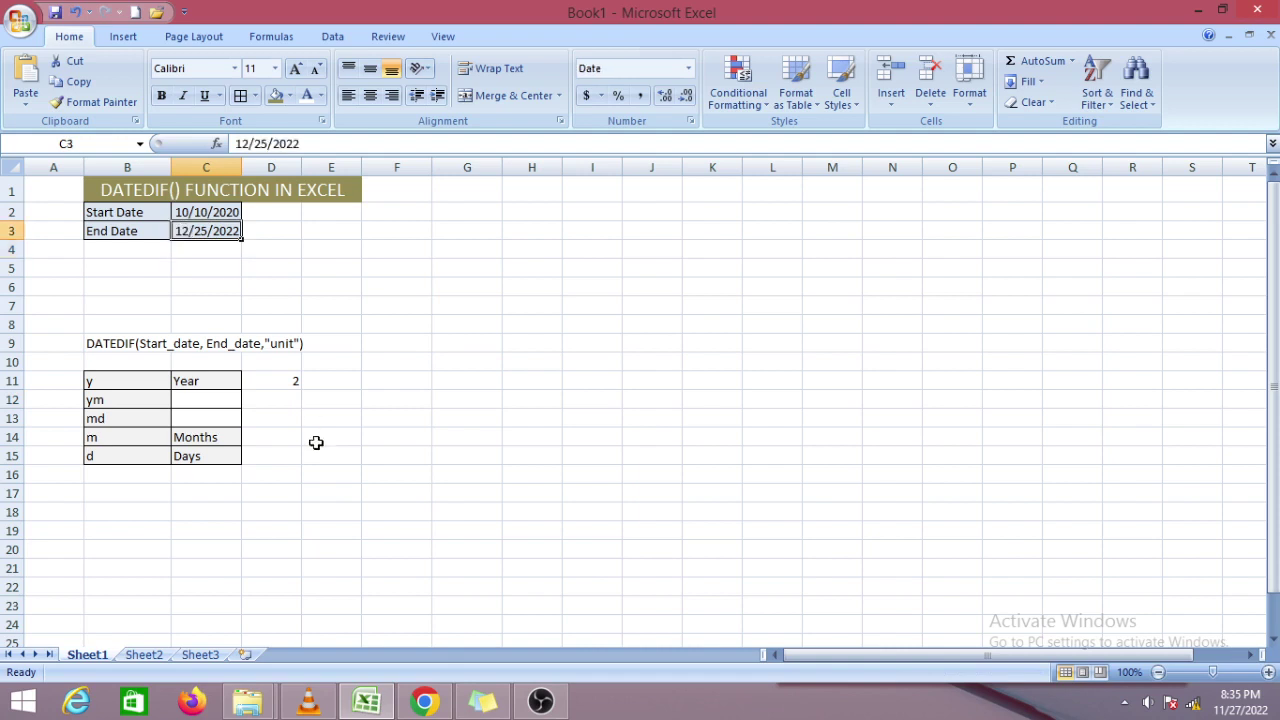
click(282, 399)
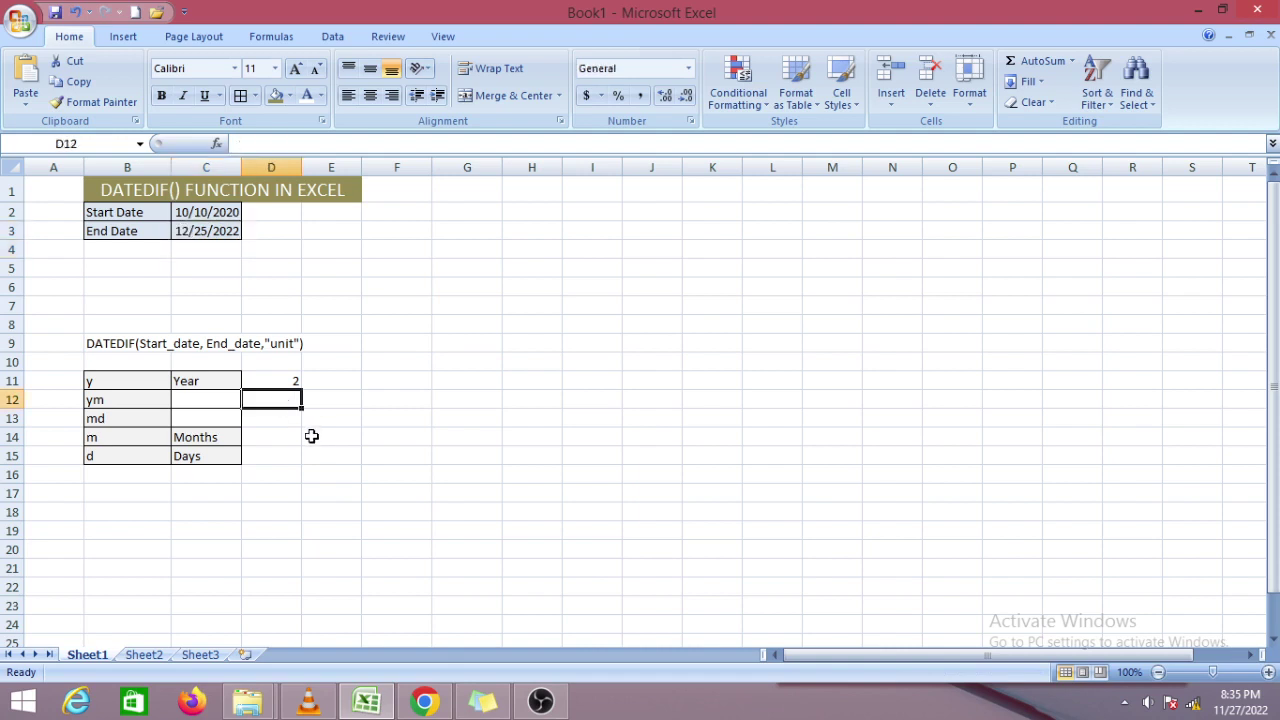
text(=)
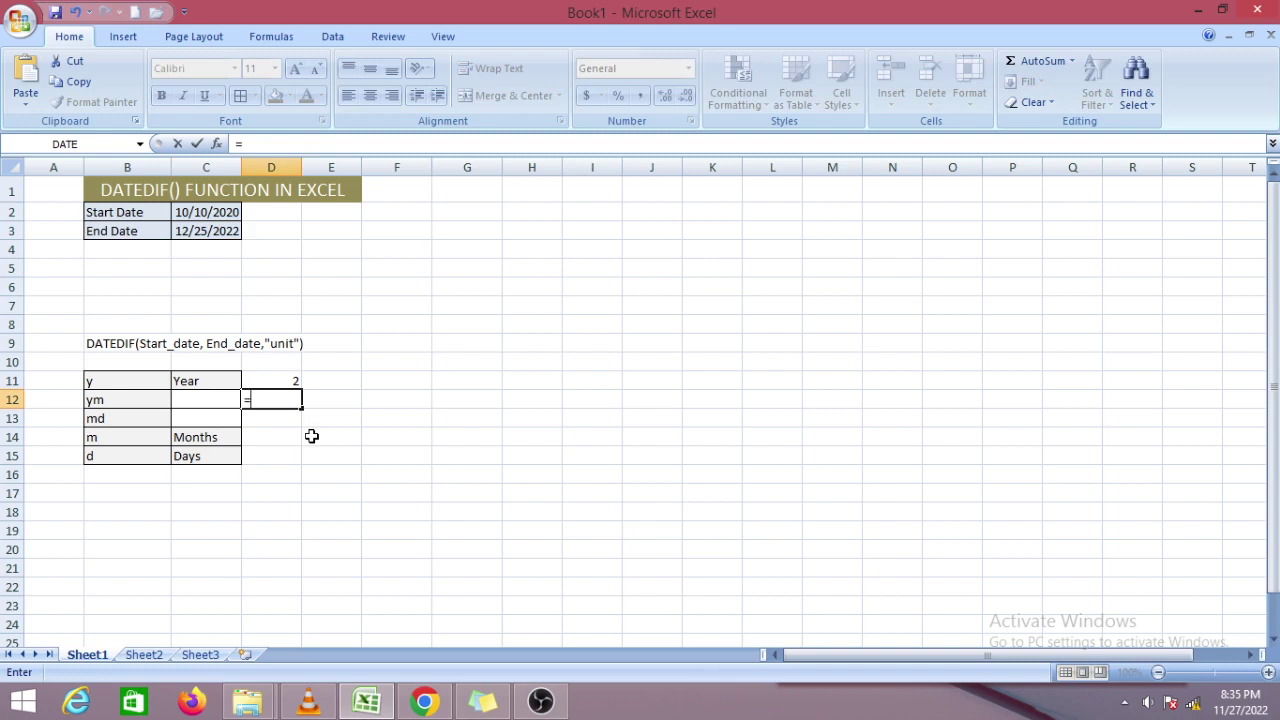
key(Escape)
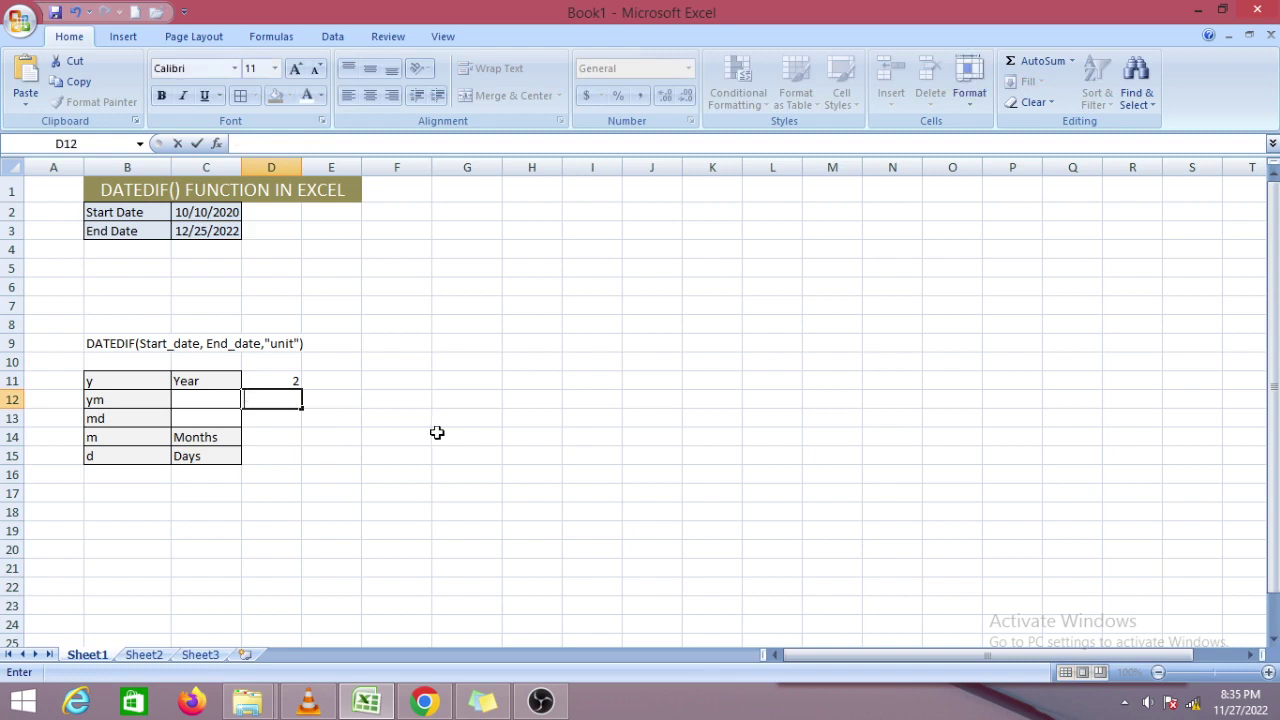
click(437, 432)
- Open D11's DATEDIF formula and select it for copying, leaving it unchanged
click(271, 384)
double_click(271, 384)
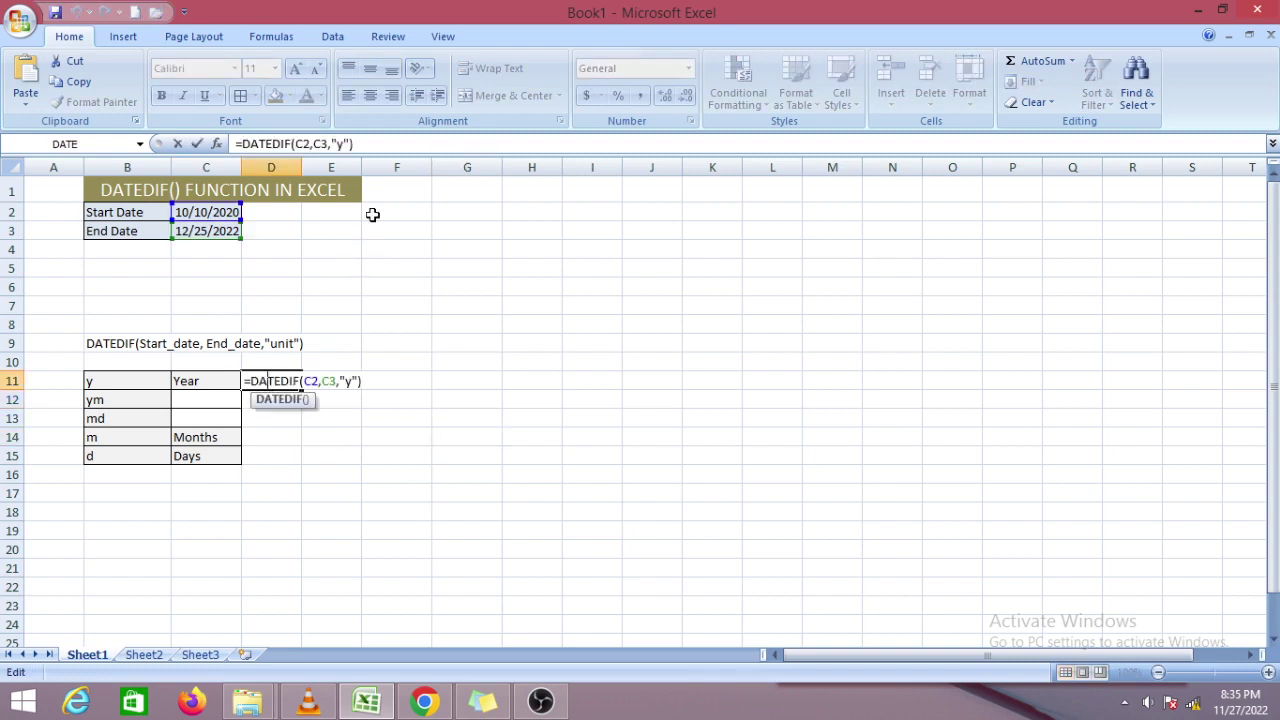
drag(370, 143, 278, 130)
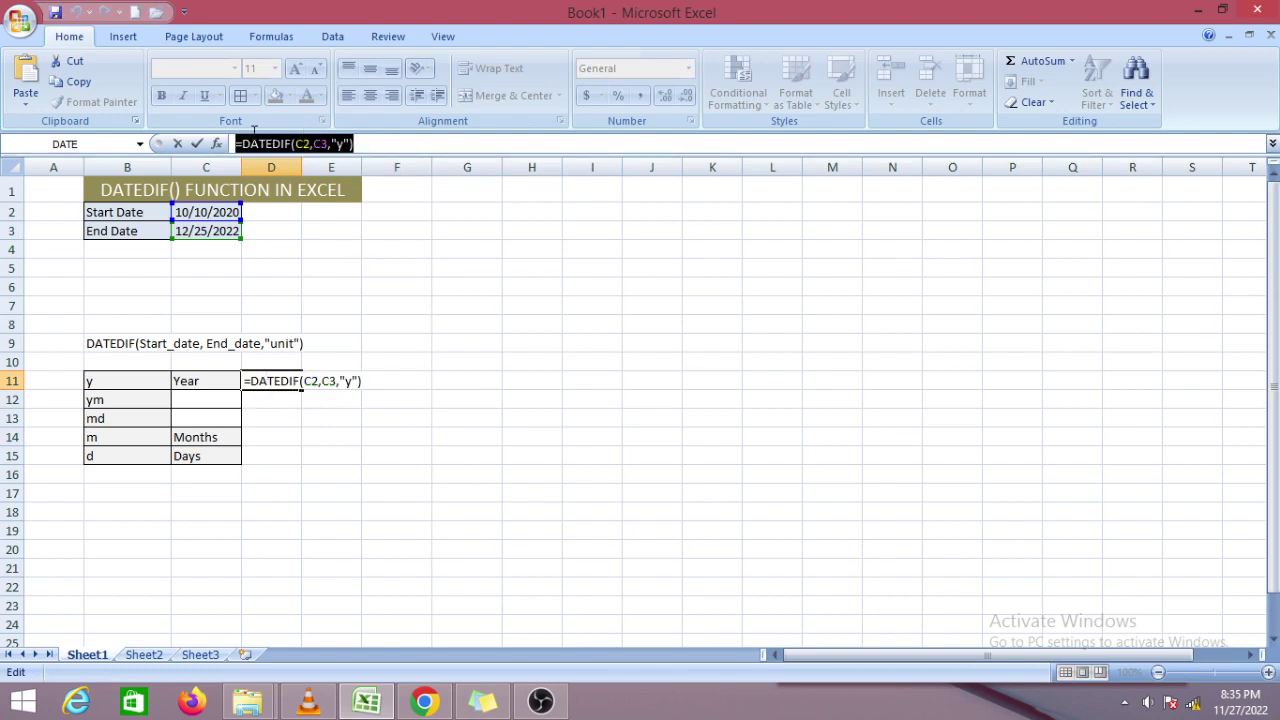
click(271, 405)
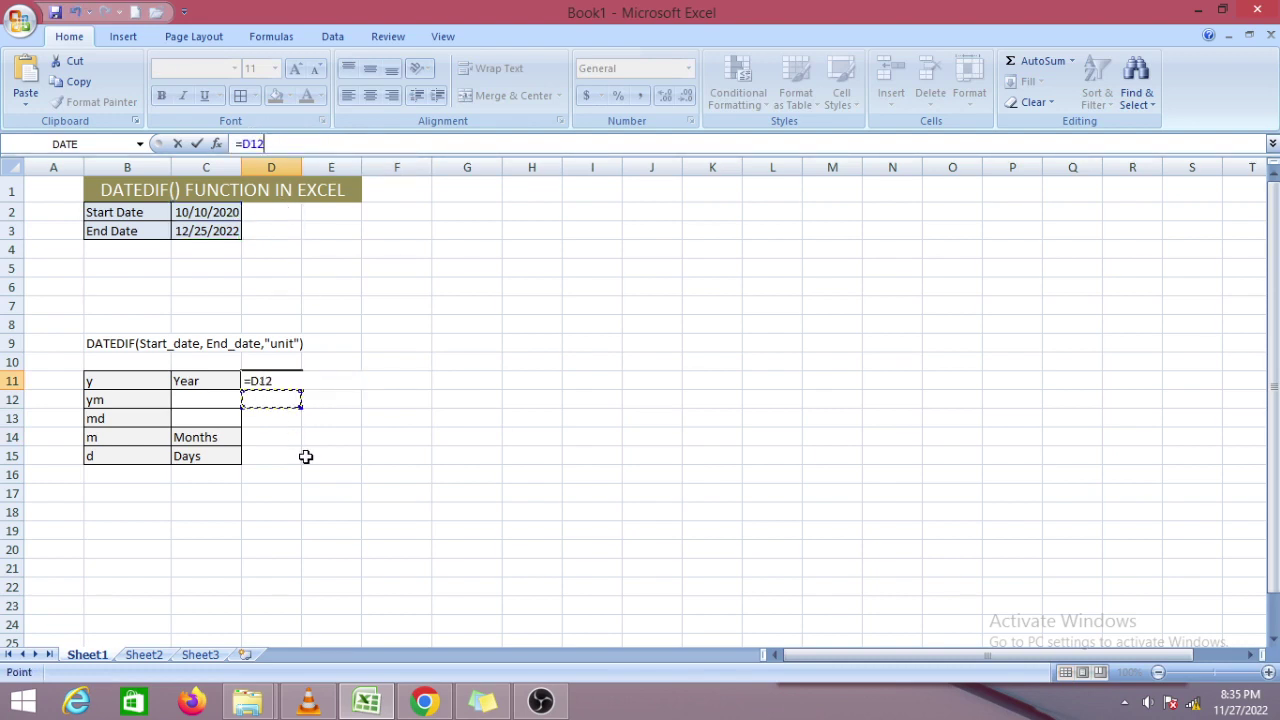
click(306, 457)
click(272, 402)
key(Escape)
- Enter =DATEDIF(C2,C3,"ym") in D12, giving 2 leftover months
click(279, 399)
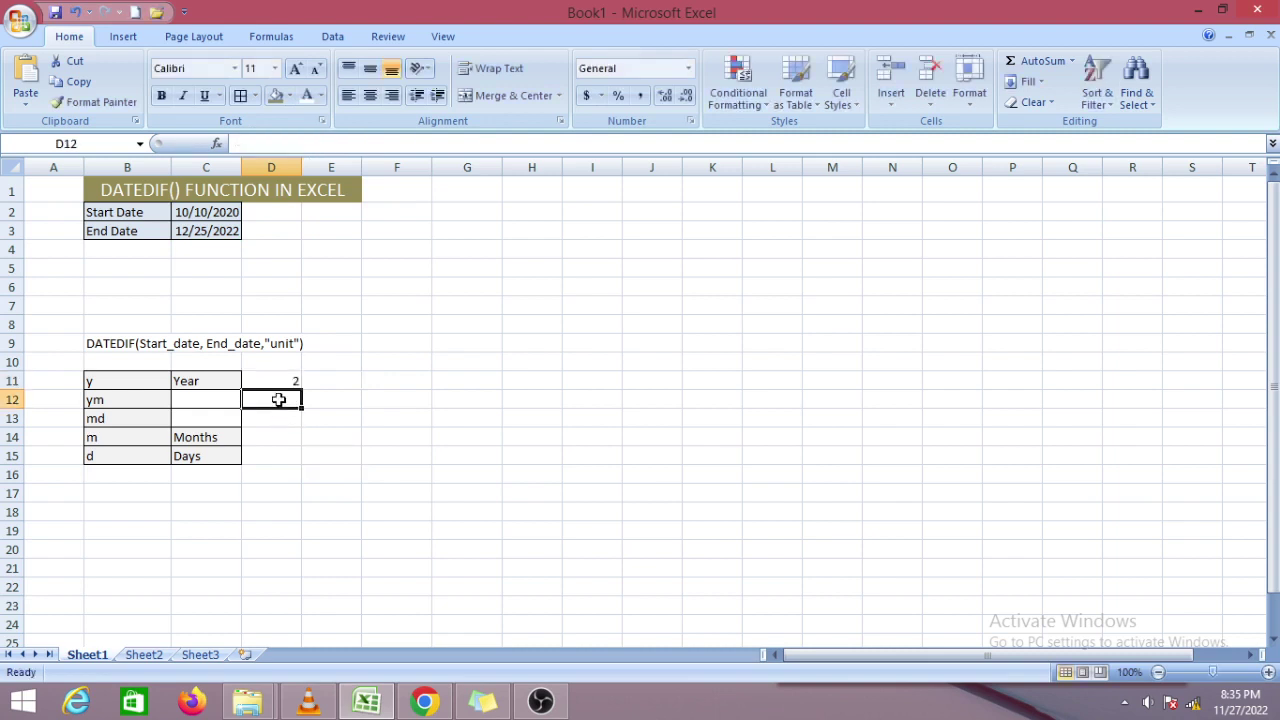
text(=DATEDIF(C2,C3,"y"))
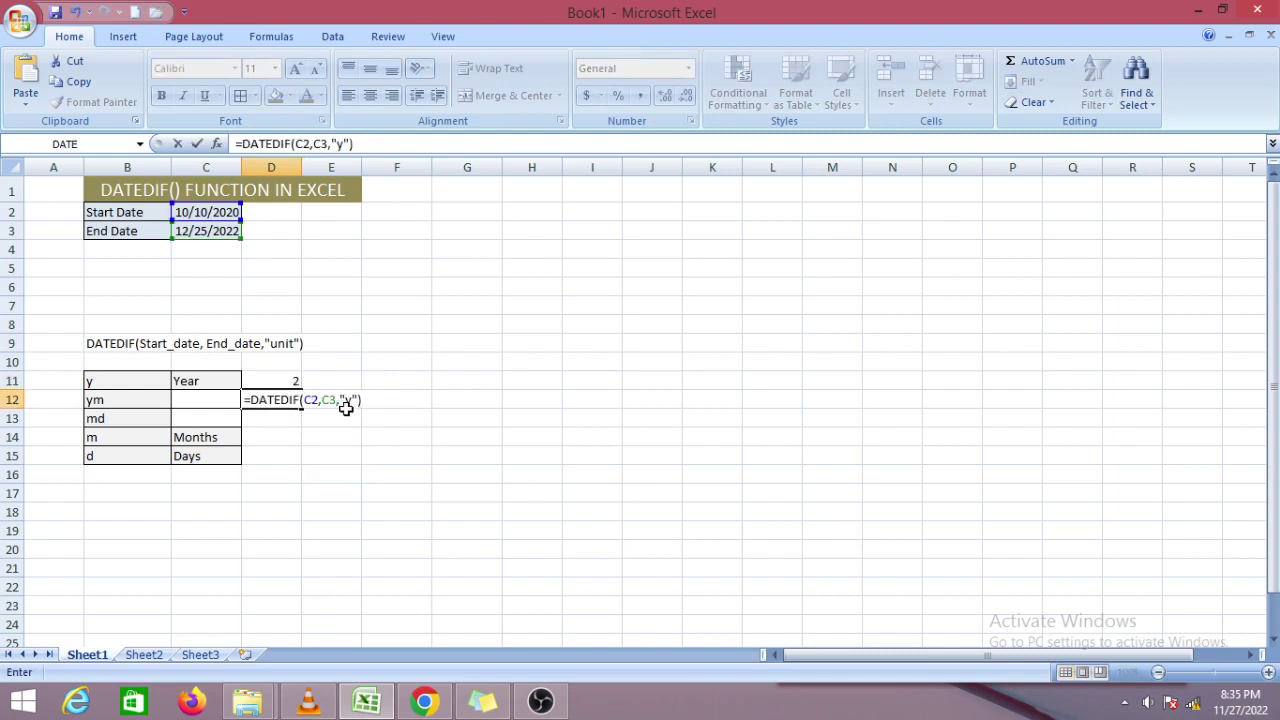
click(350, 402)
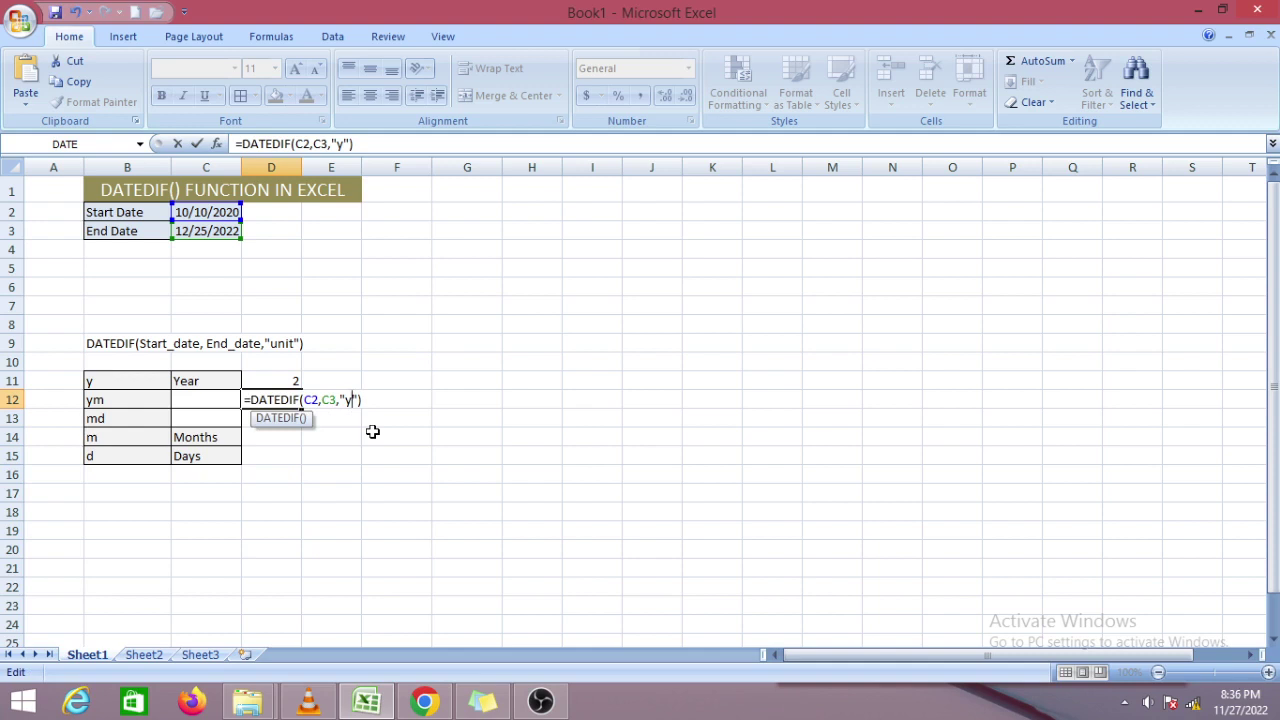
text(m)
click(372, 431)
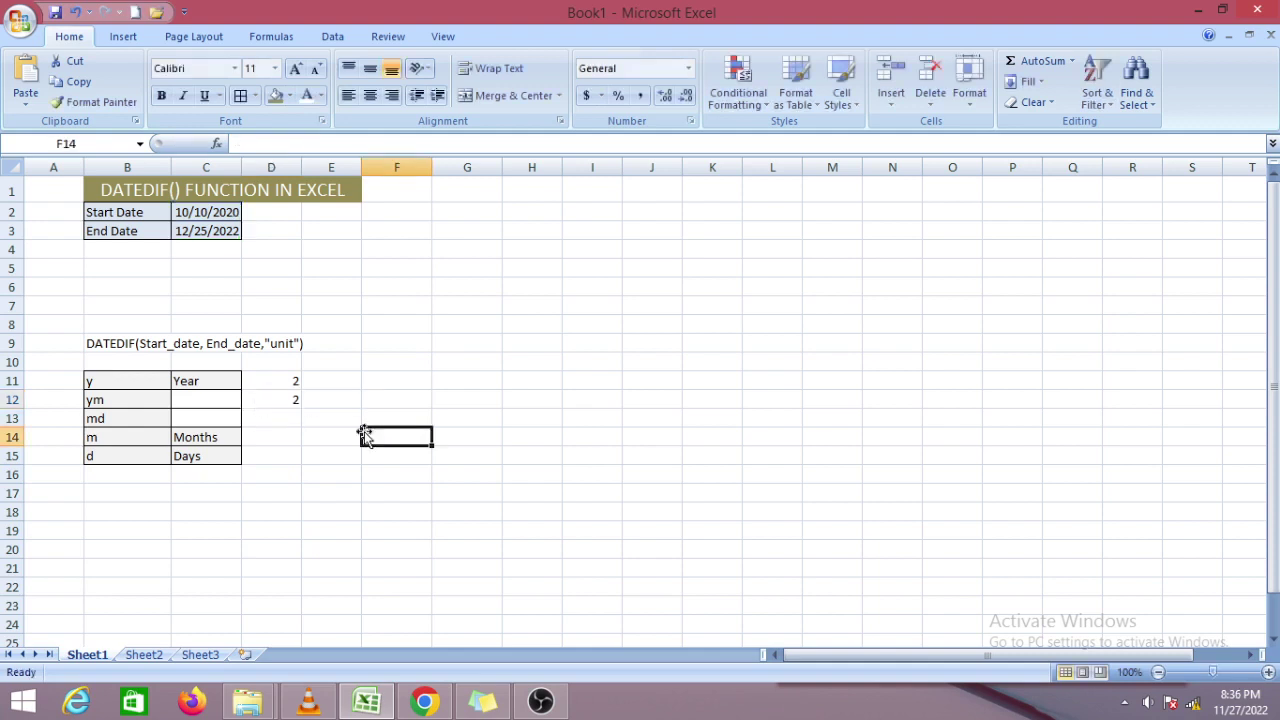
click(275, 402)
click(290, 381)
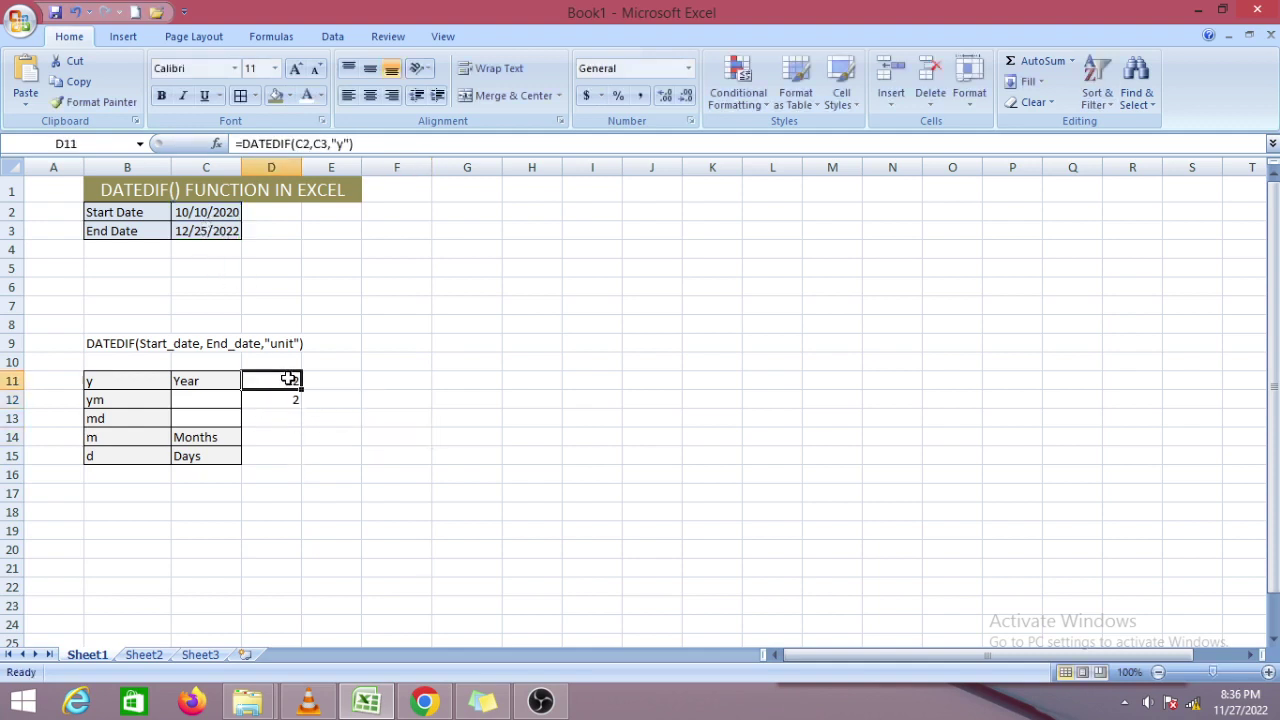
click(287, 400)
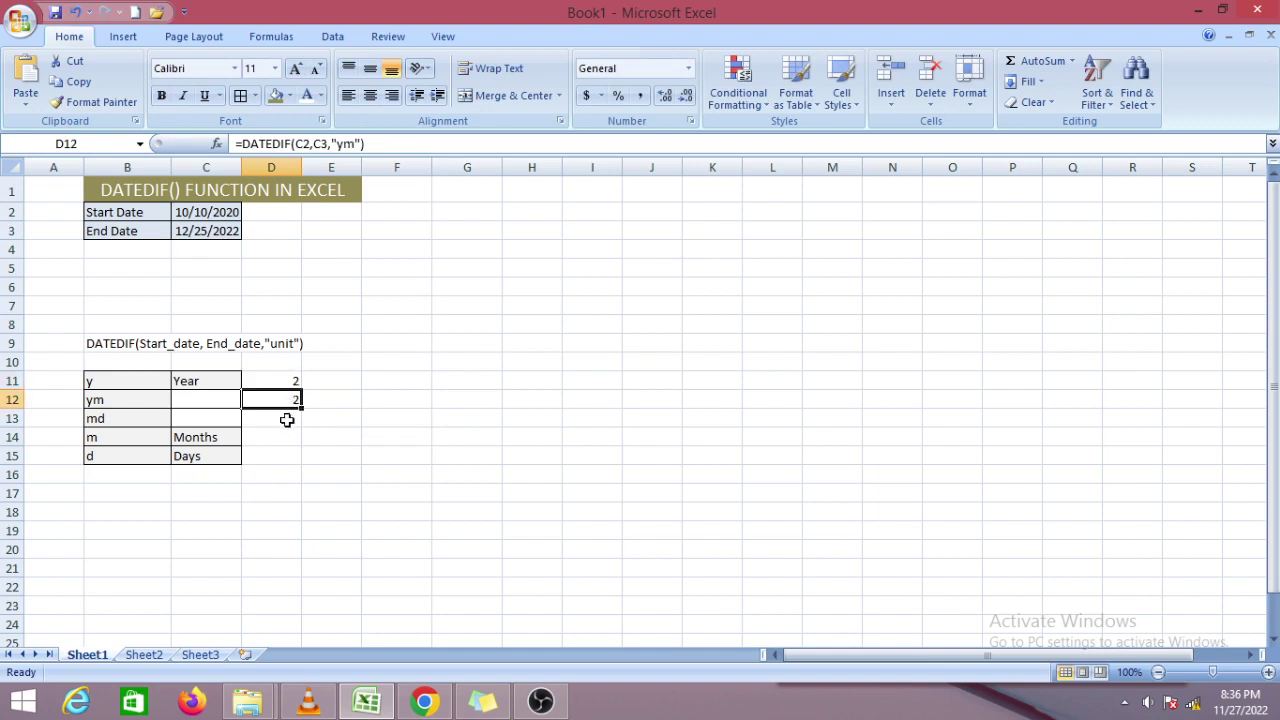
click(287, 418)
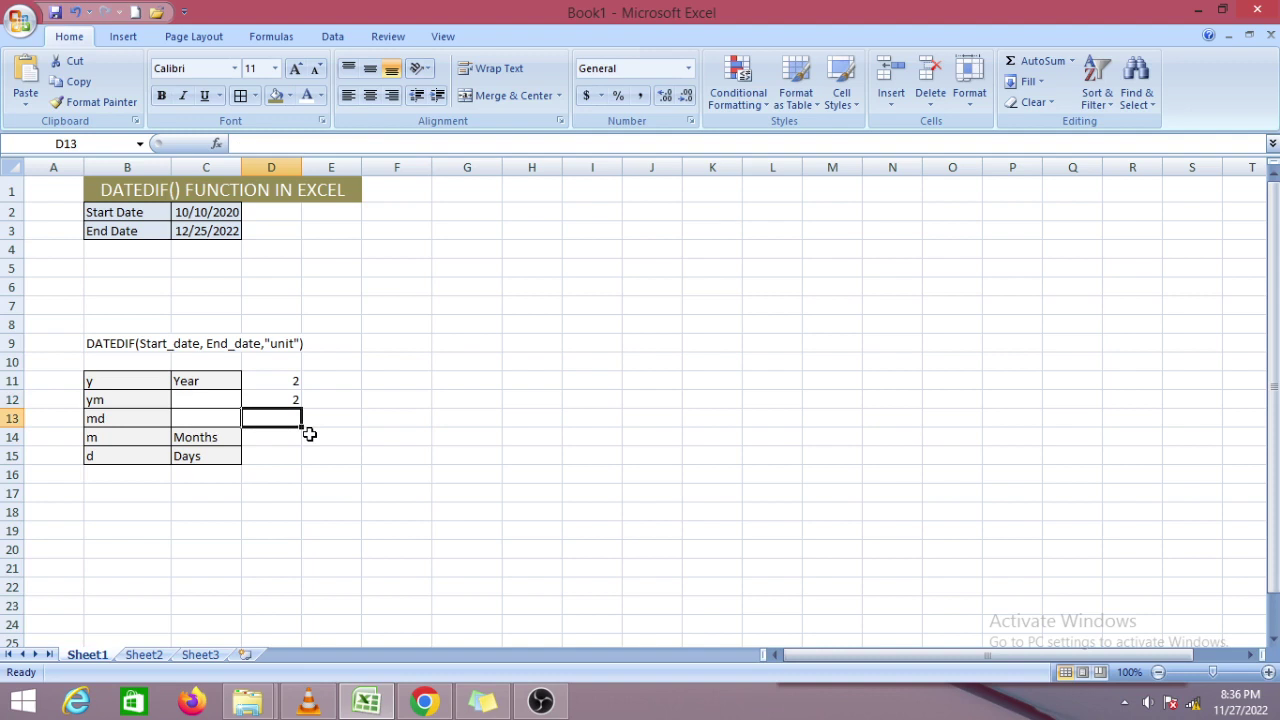
double_click(279, 416)
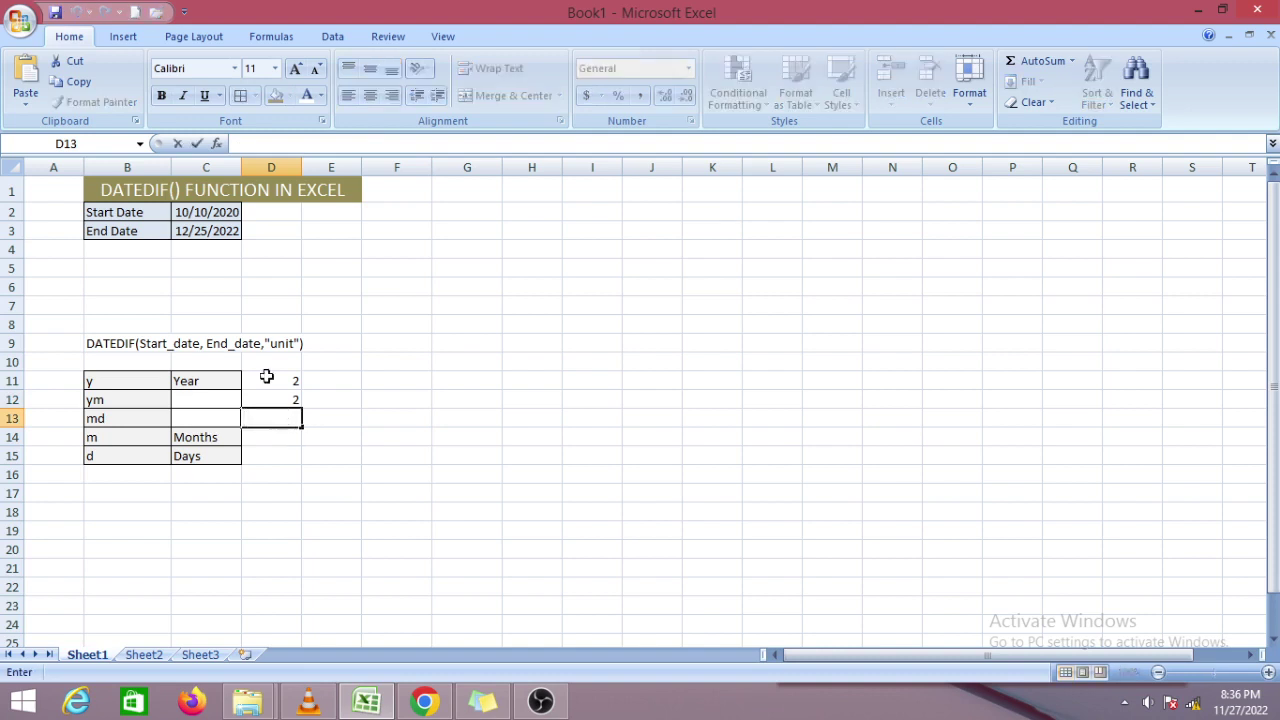
click(201, 212)
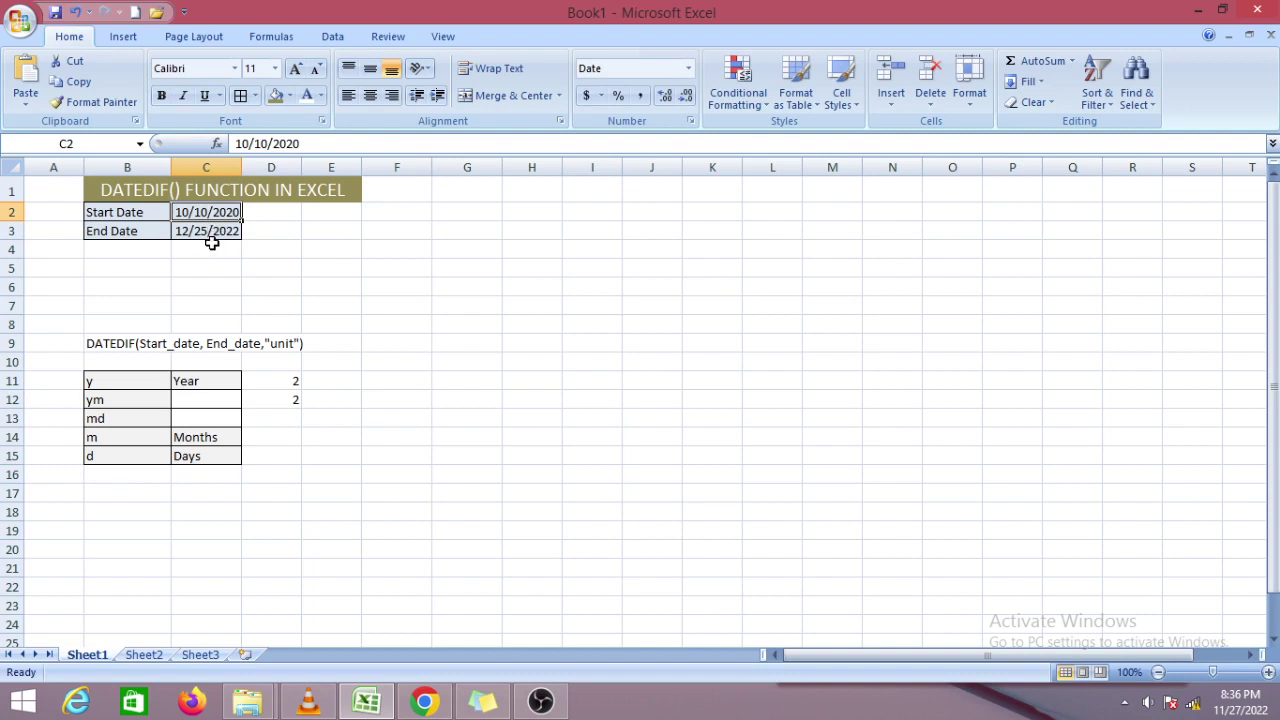
click(216, 233)
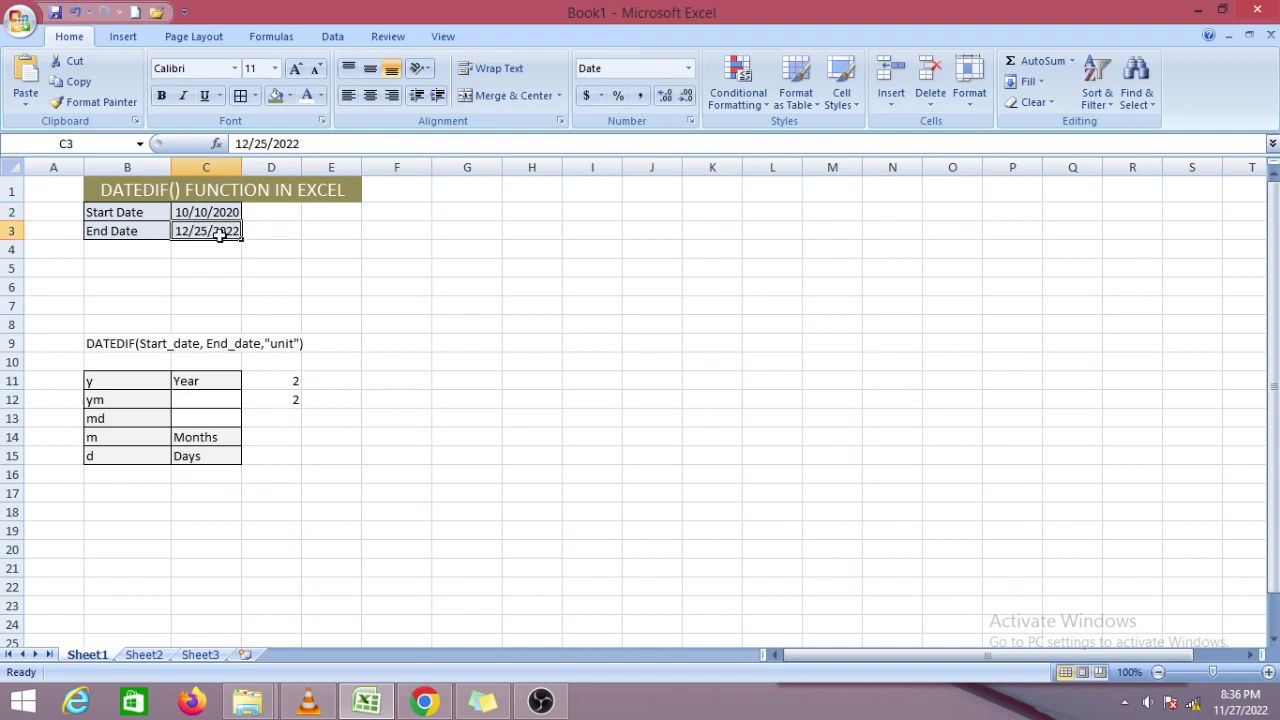
click(281, 381)
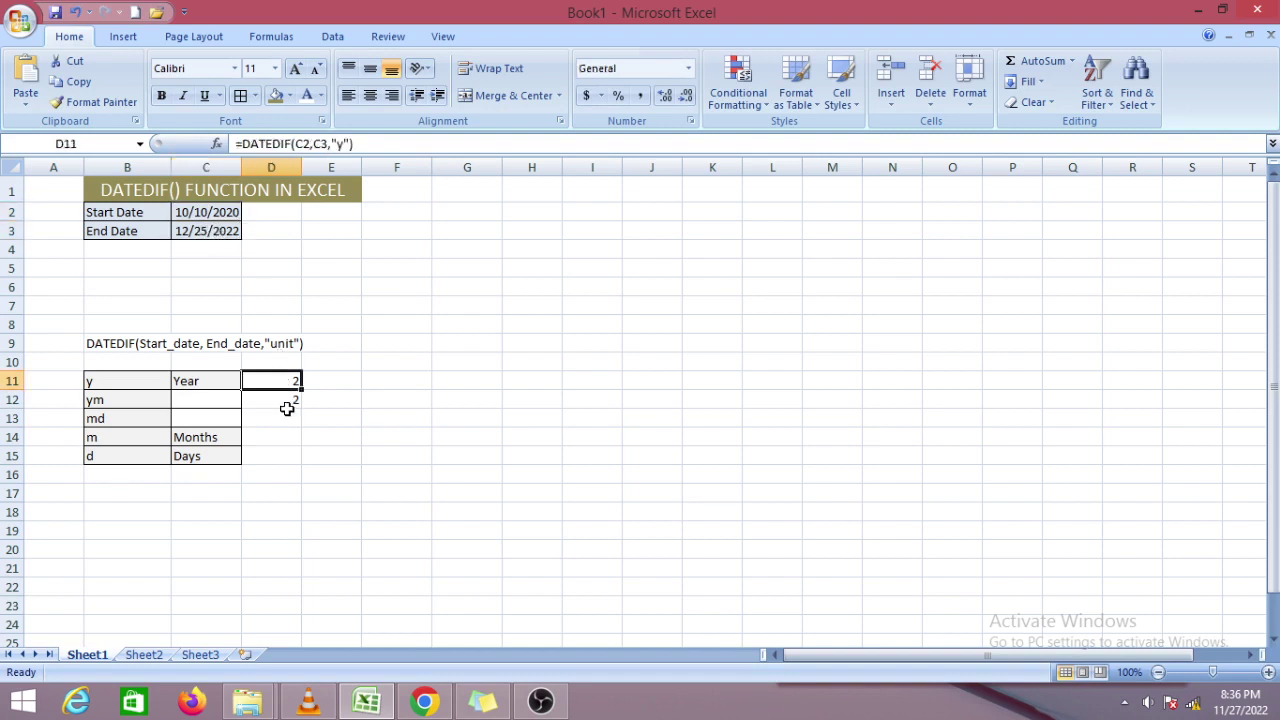
click(283, 402)
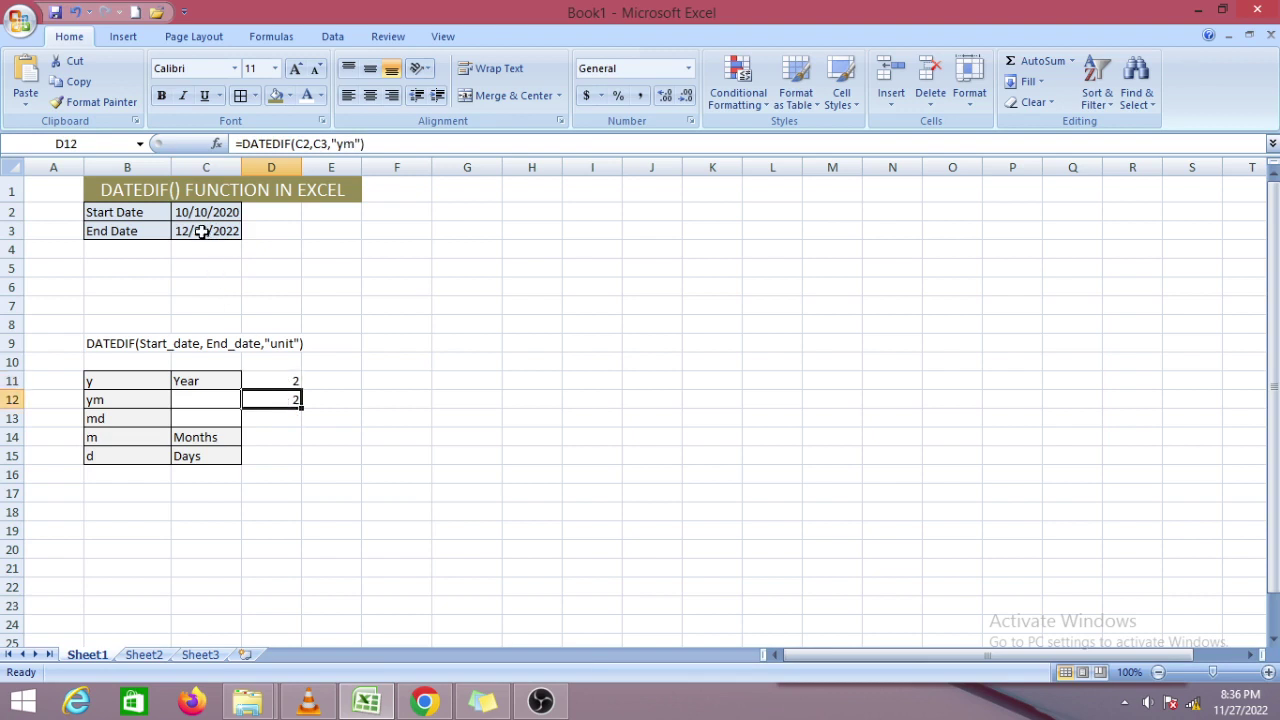
click(278, 420)
- Paste the DATEDIF formula into D13 with unit "md", returning 15, and compare D11–D13
double_click(283, 420)
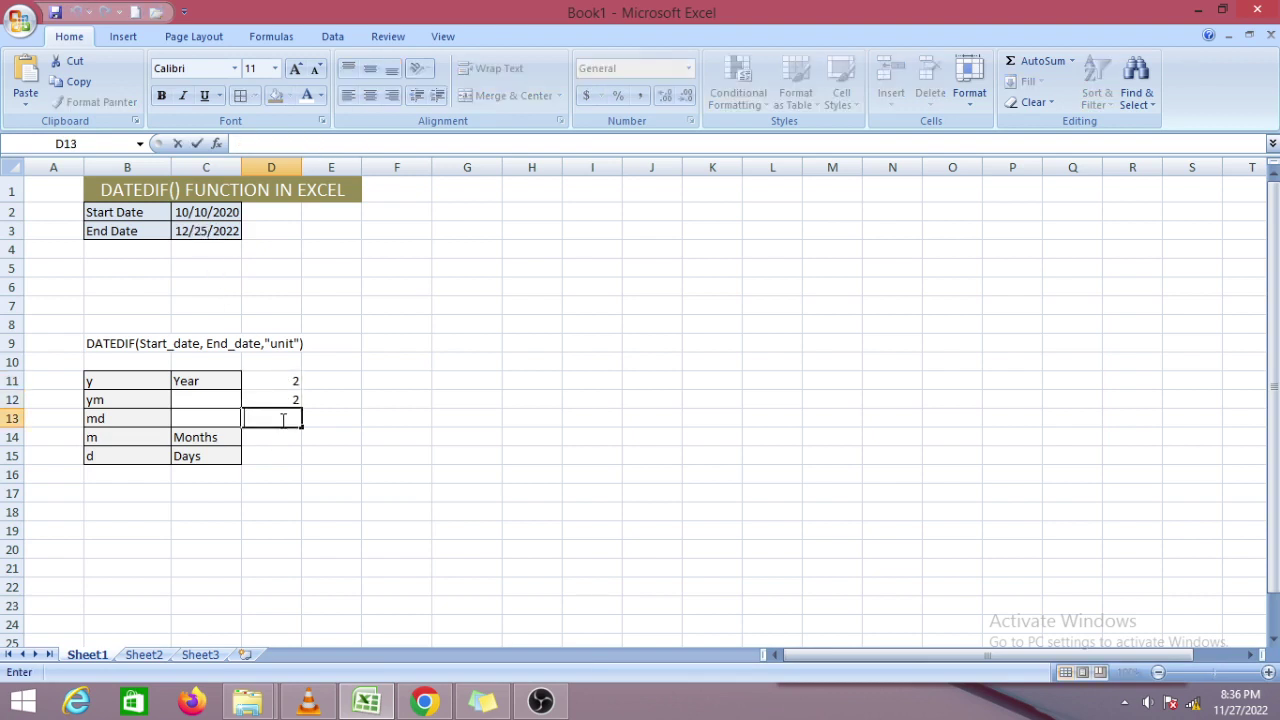
text(=DATEDIF(C2,C3,"y"))
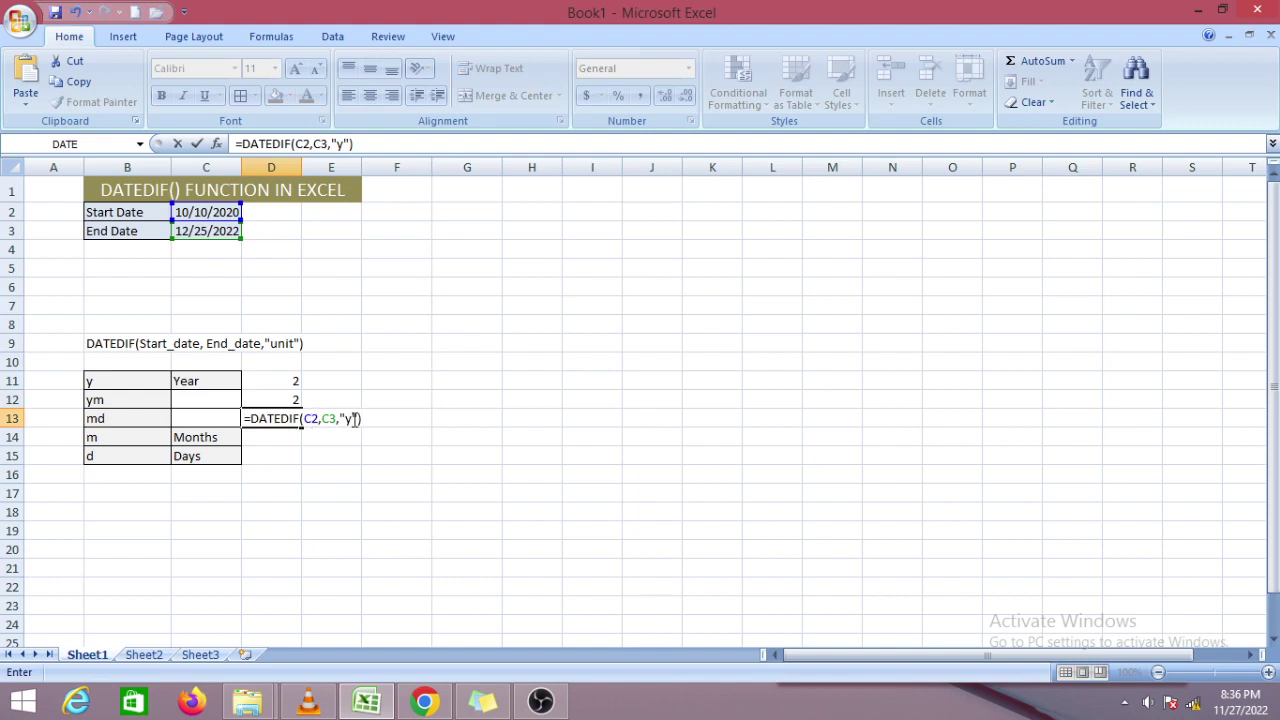
click(351, 419)
key(BackSpace)
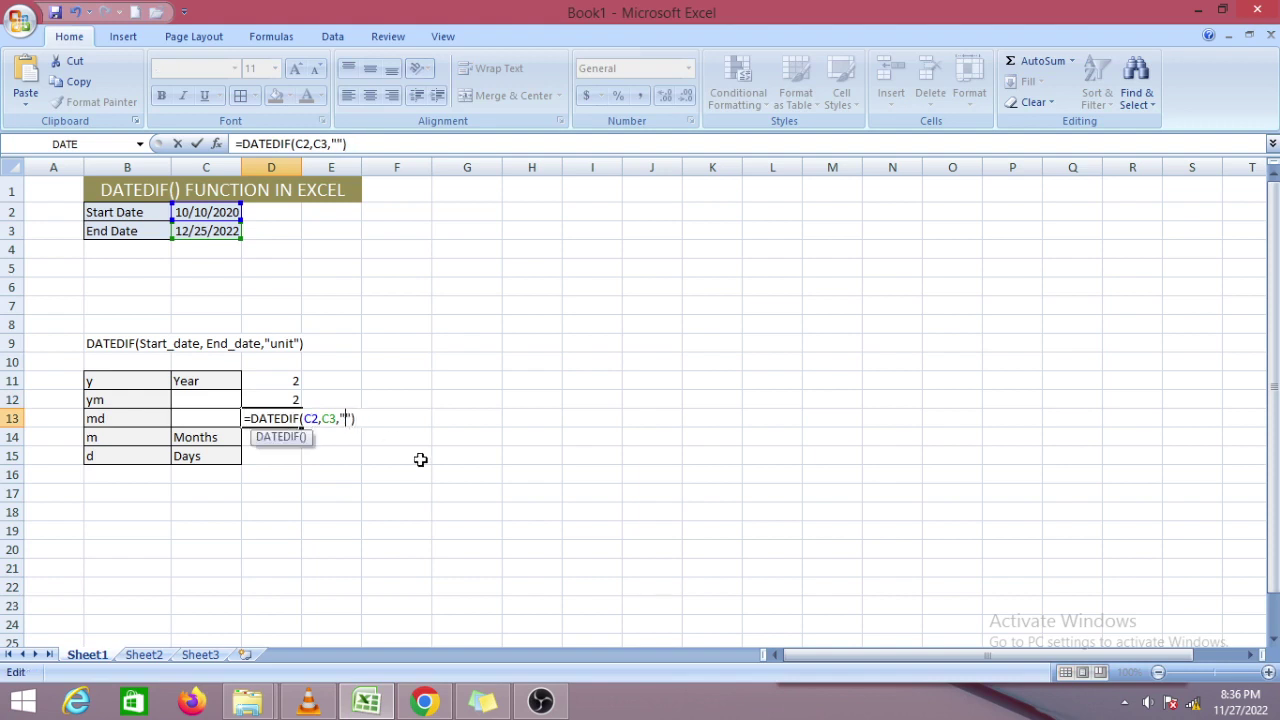
text(md)
click(383, 509)
click(296, 418)
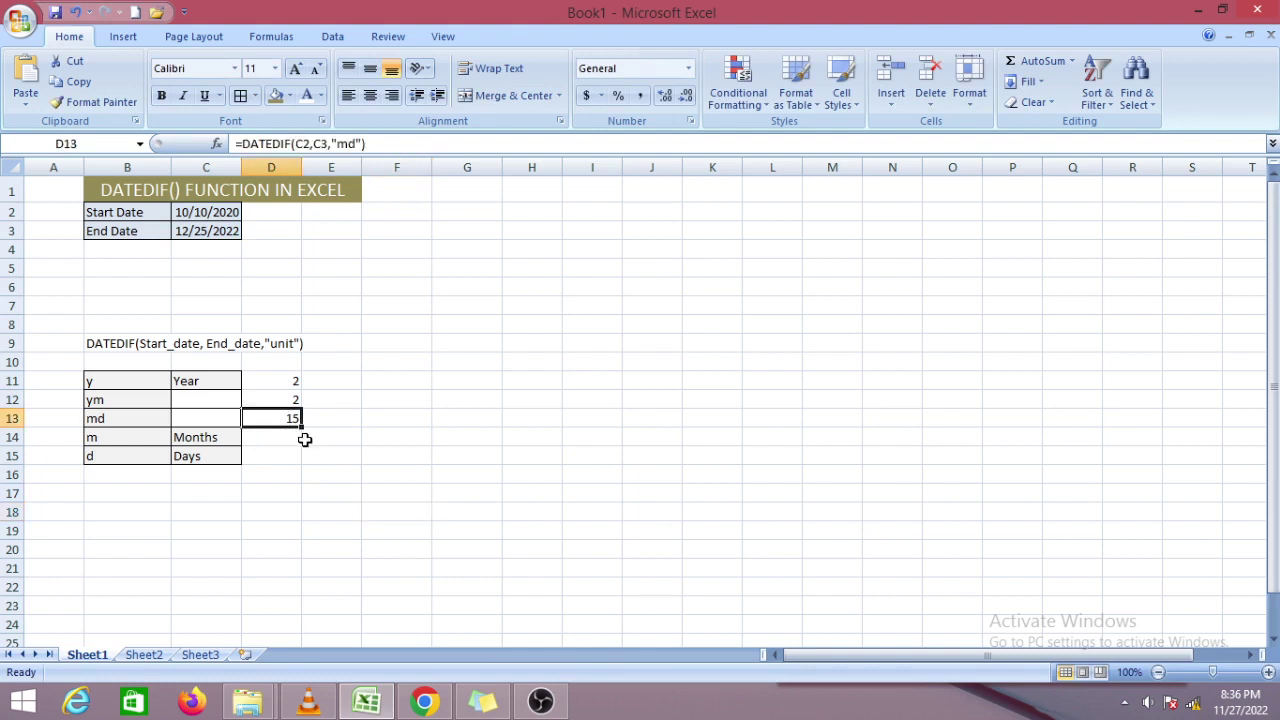
click(277, 380)
click(279, 399)
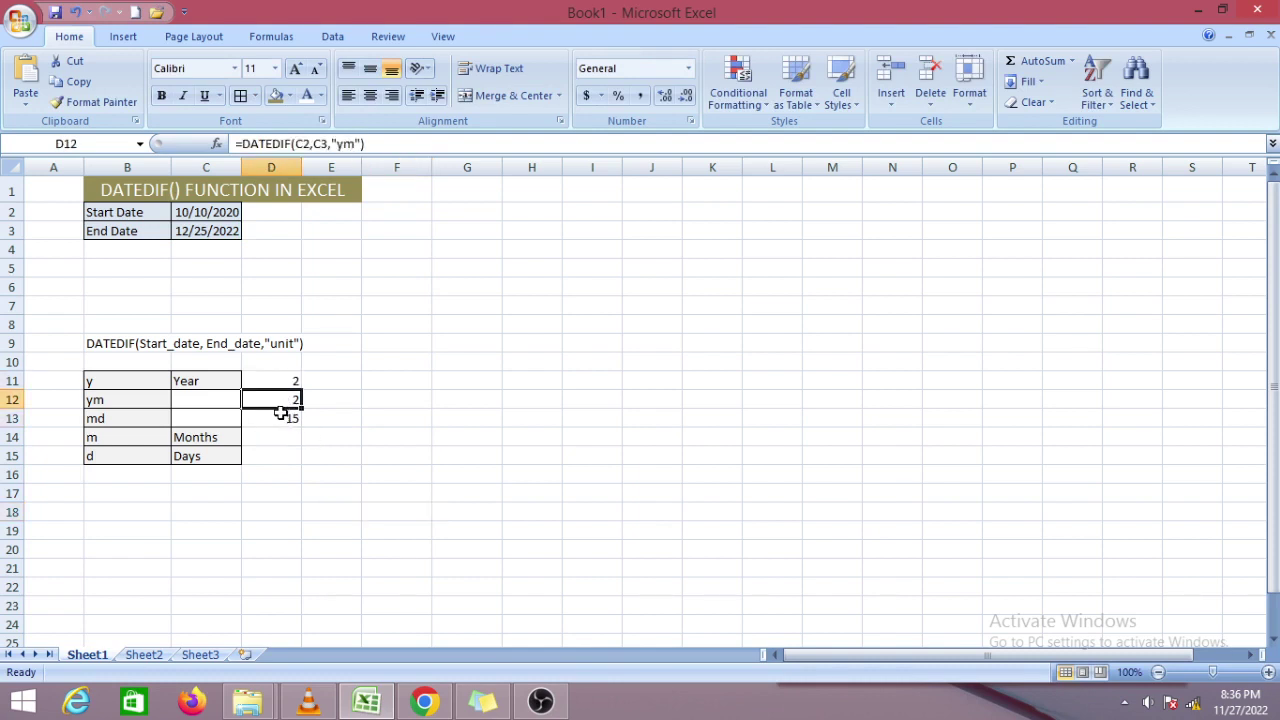
click(277, 418)
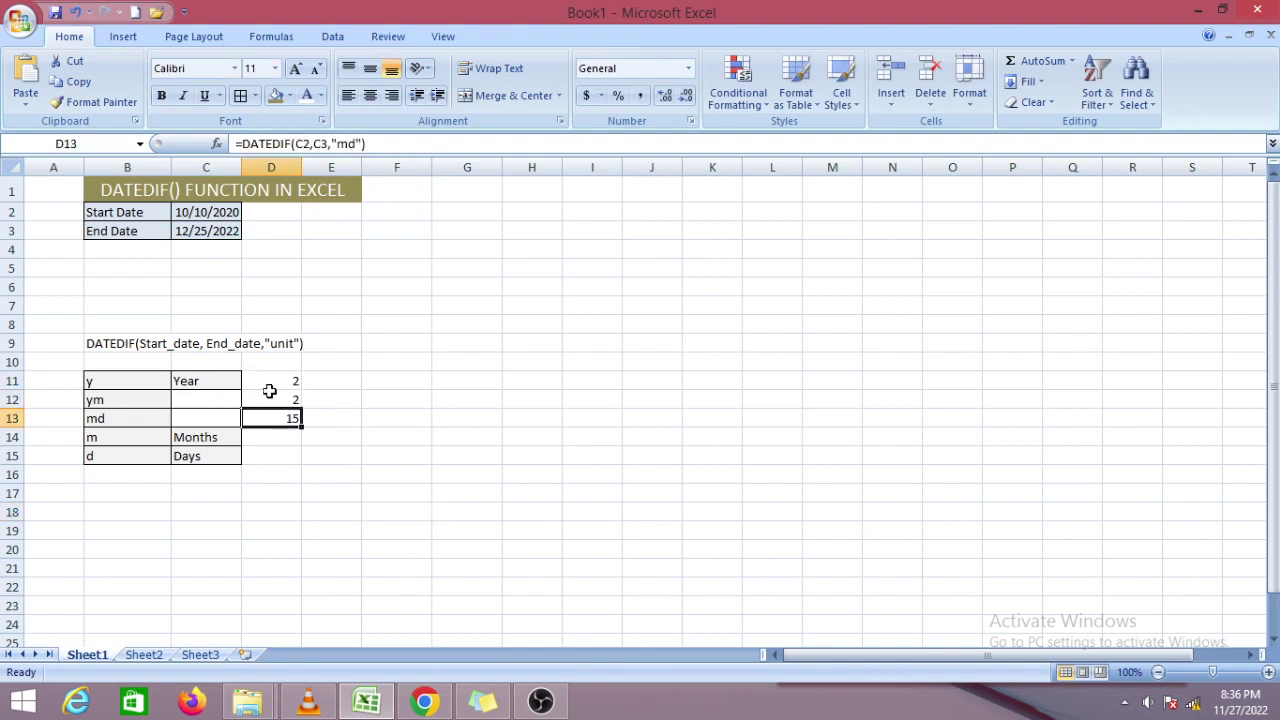
- Enter =DATEDIF(C2,C3,"m") in D14 to return 26 months
click(266, 436)
double_click(285, 447)
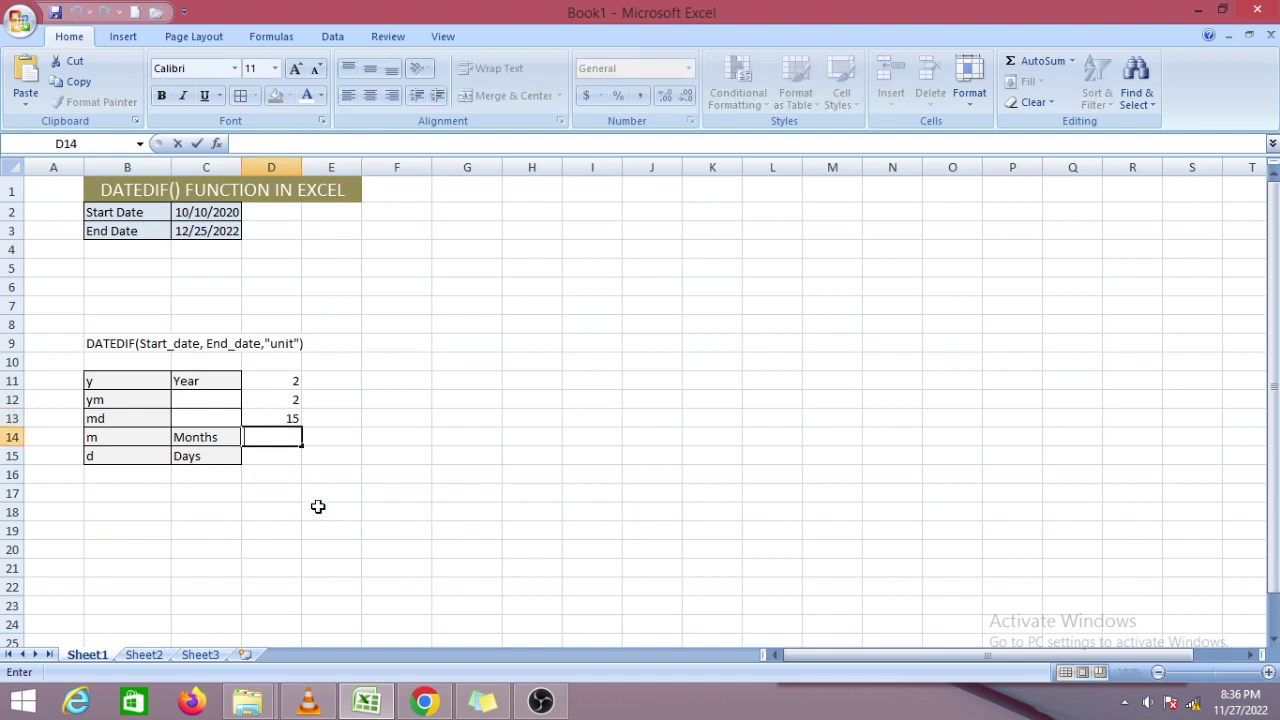
text(=DATEDIF(C2,C3,"y"))
click(350, 441)
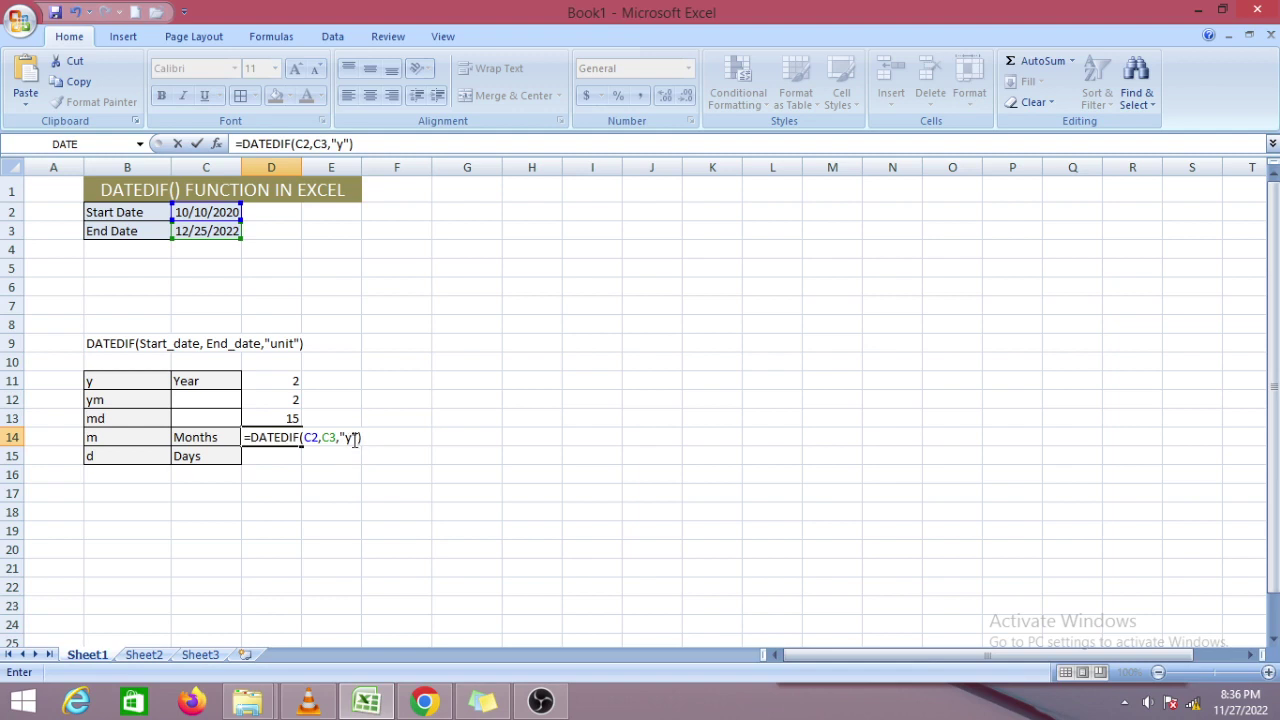
key(BackSpace)
text(m)
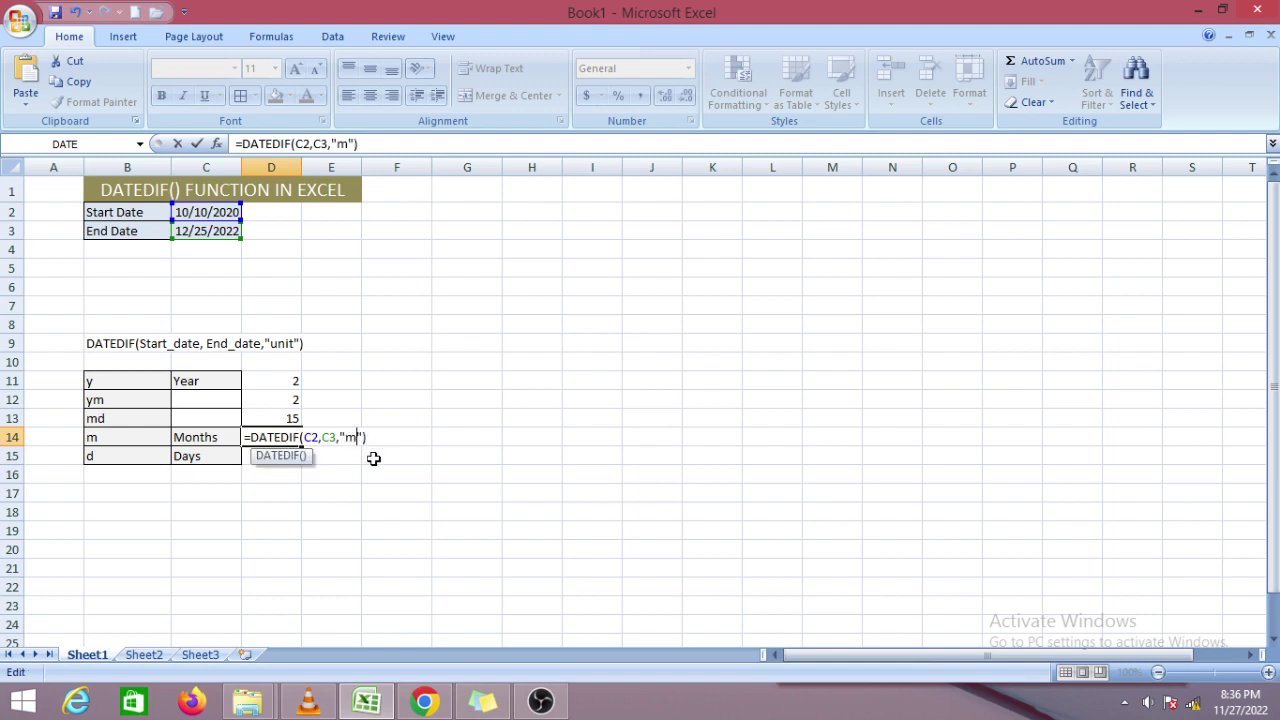
click(331, 531)
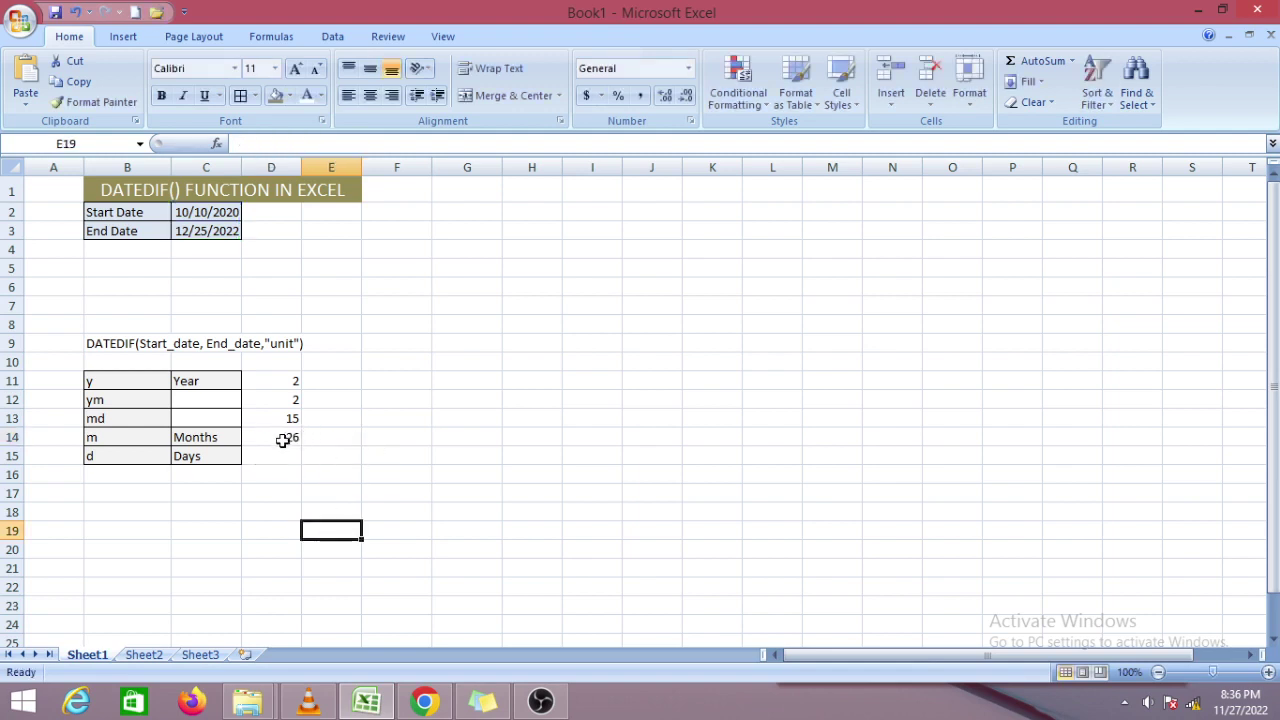
- Check the C2 and C3 dates against the results in D11, D12 and D14
click(284, 440)
click(207, 213)
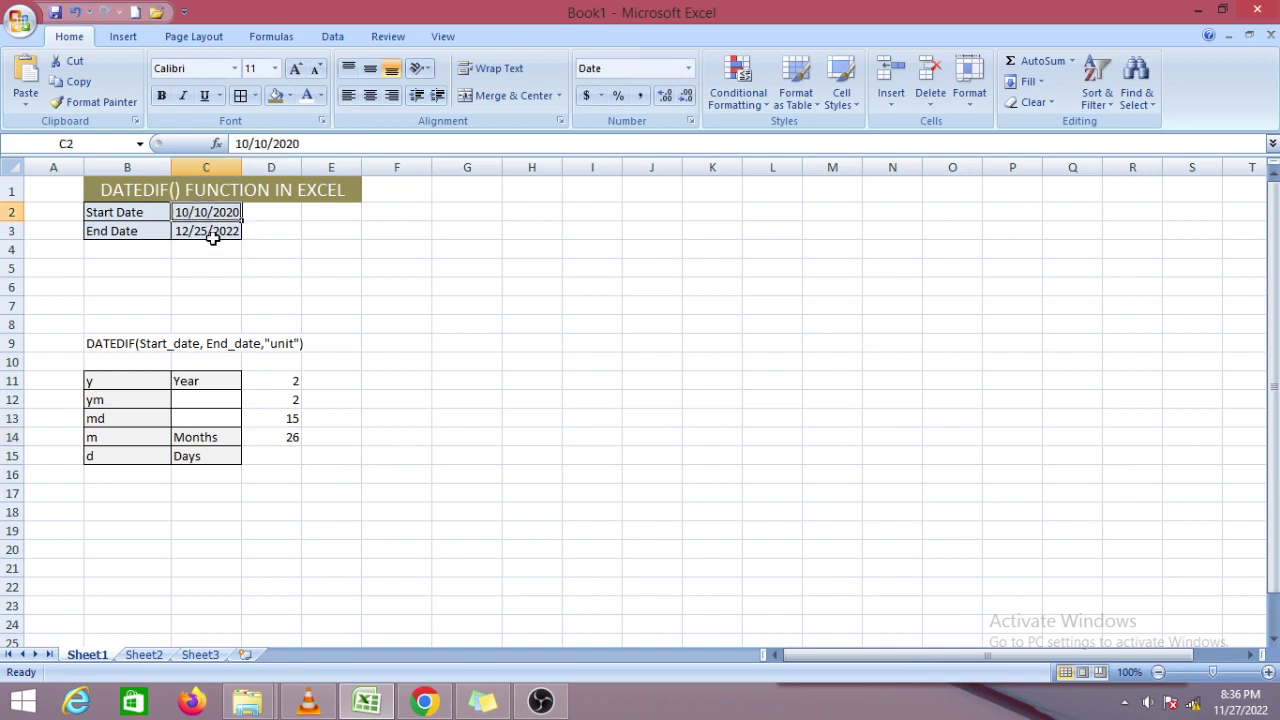
click(214, 232)
click(286, 382)
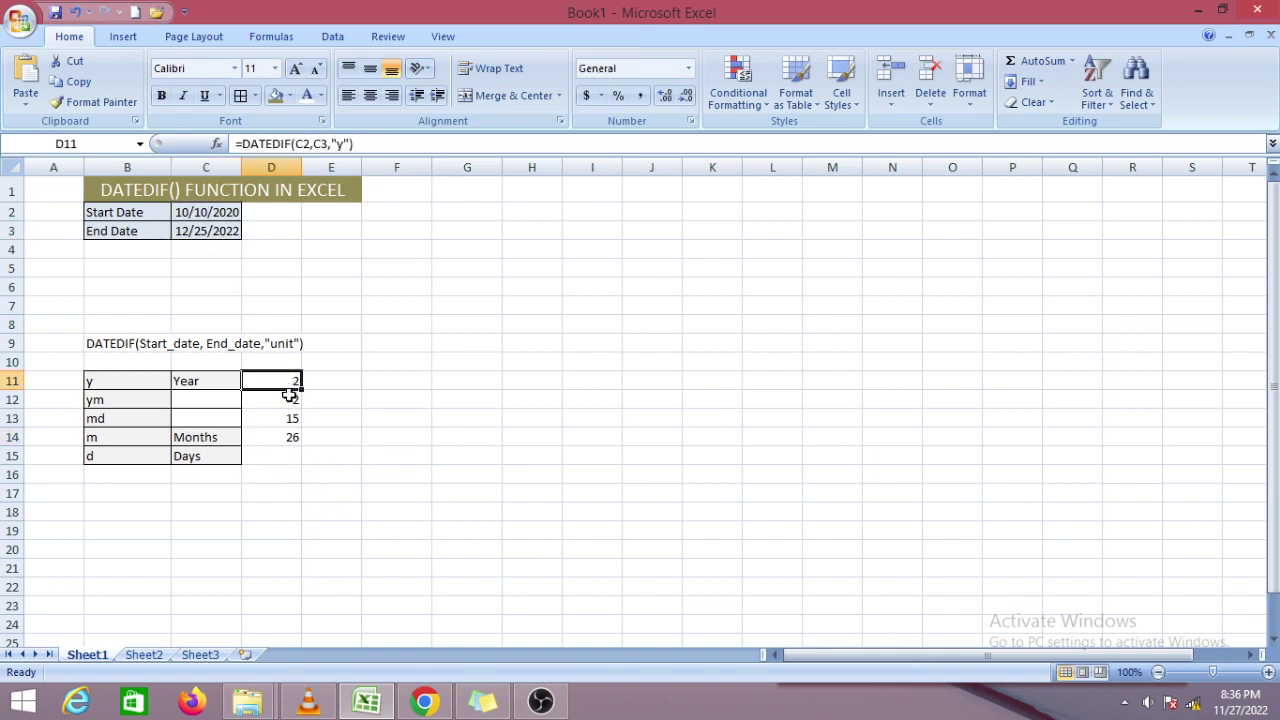
click(288, 400)
click(280, 440)
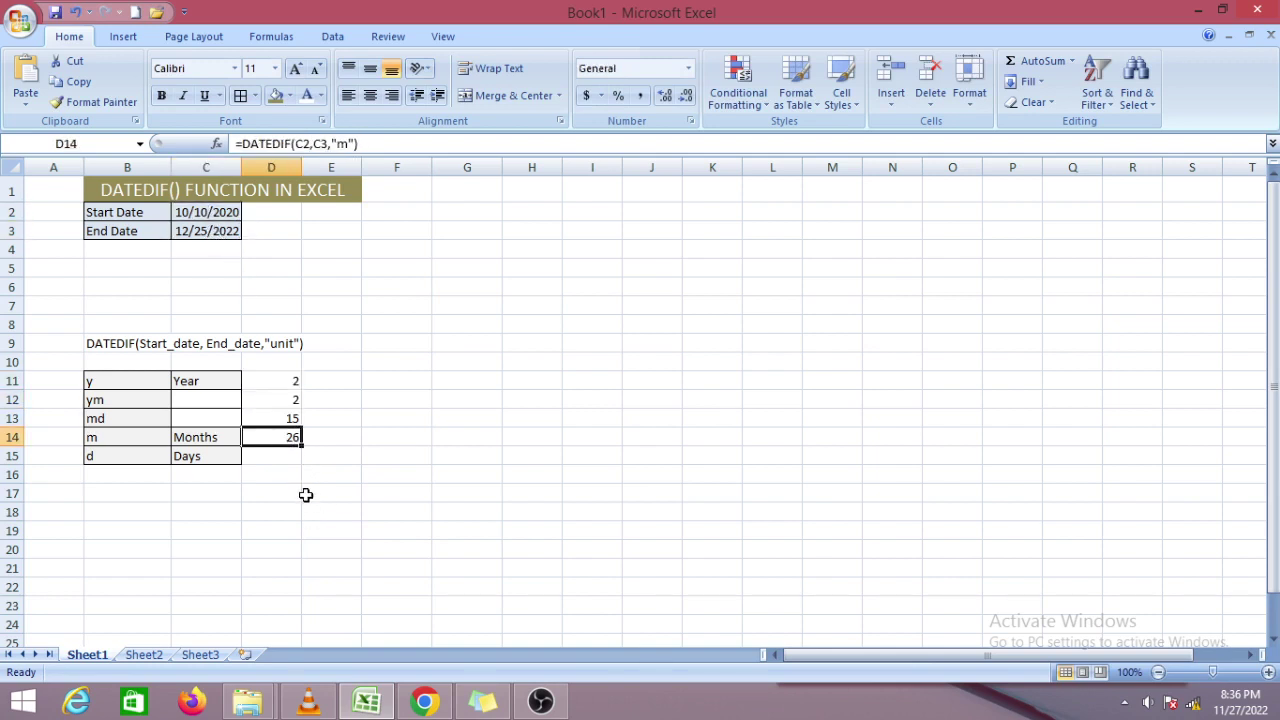
- Enter =DATEDIF(C2,C3,"d") in D15, returning 806 days, and check the formula
click(282, 460)
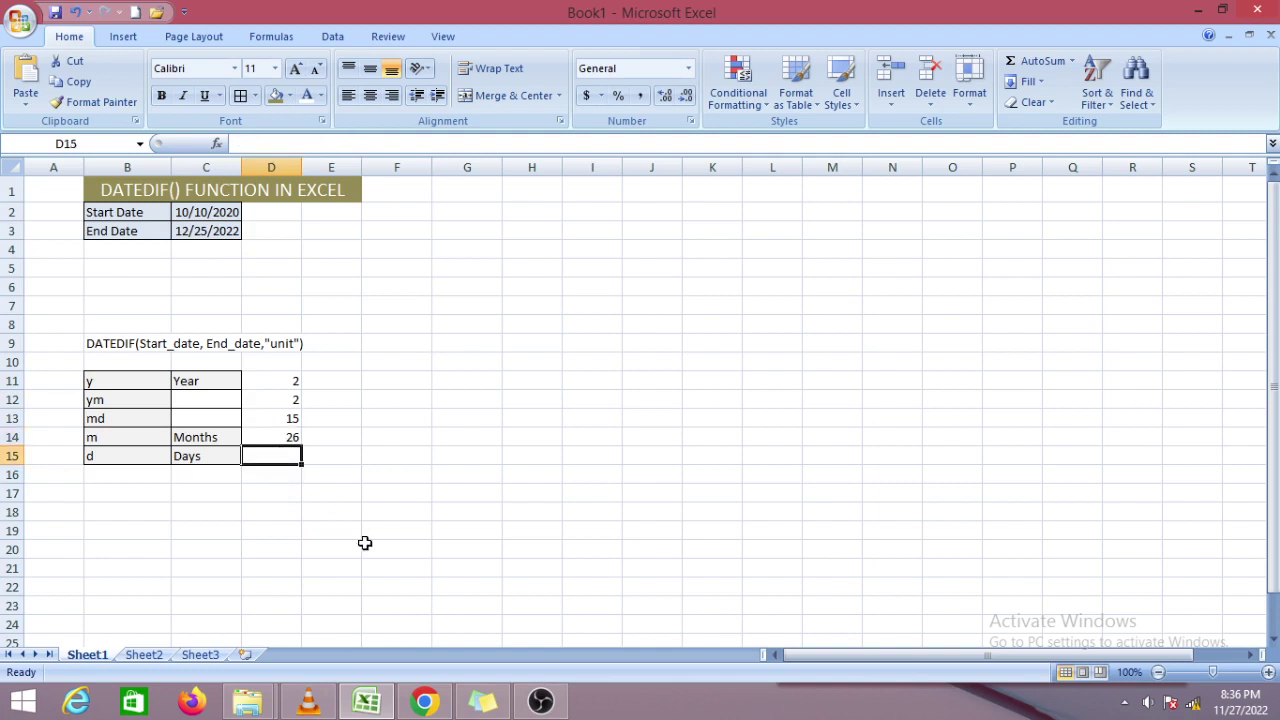
text(=)
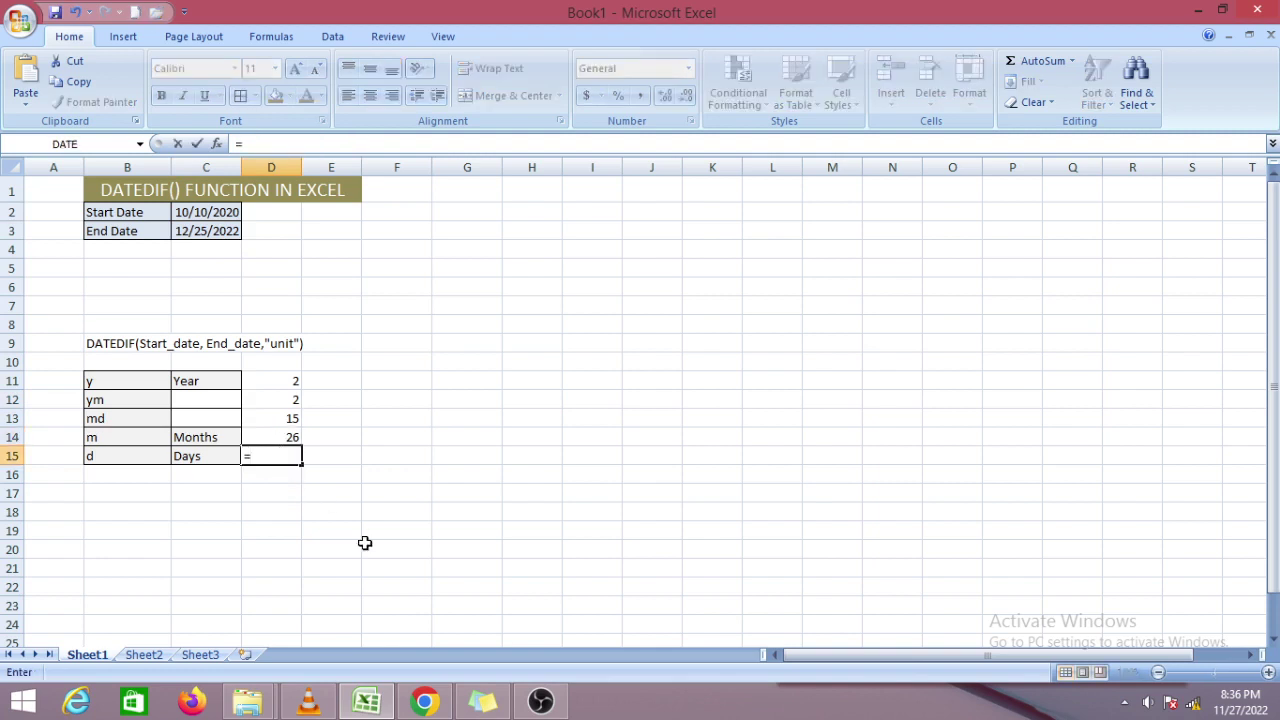
text(DATEDIF(C2,C3,"y"))
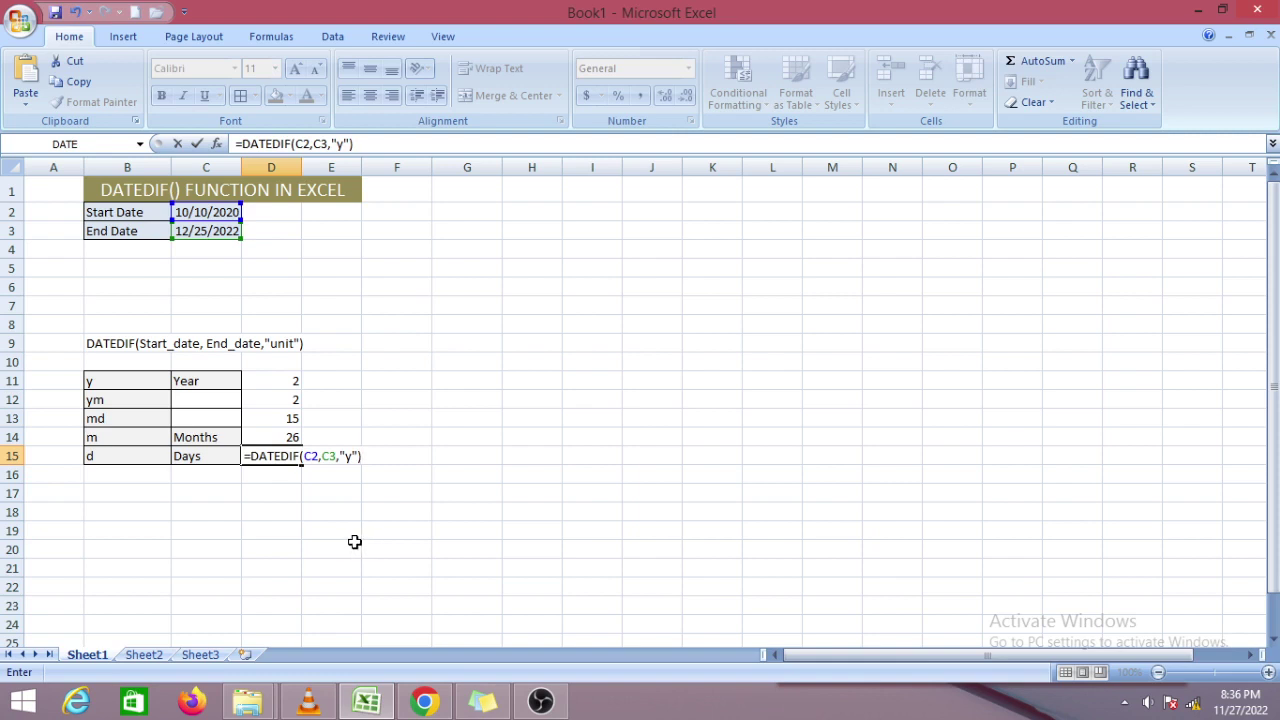
click(354, 461)
key(BackSpace)
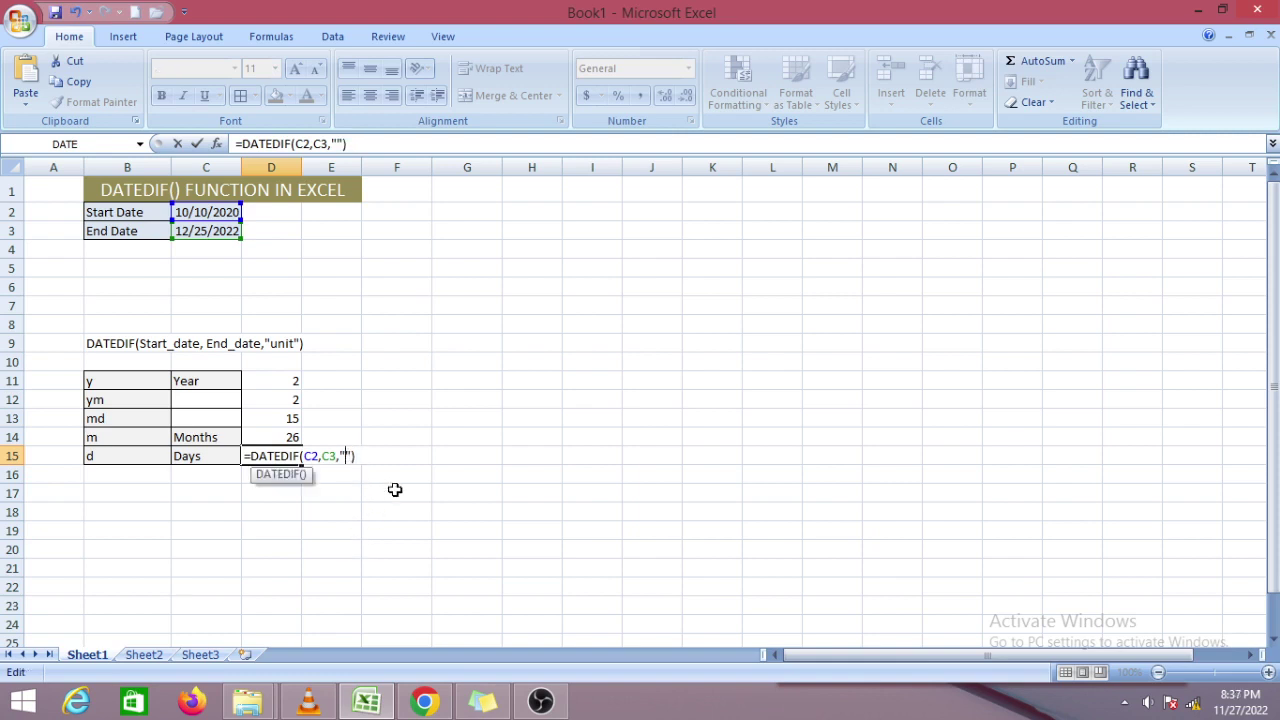
text(d)
click(323, 550)
click(270, 452)
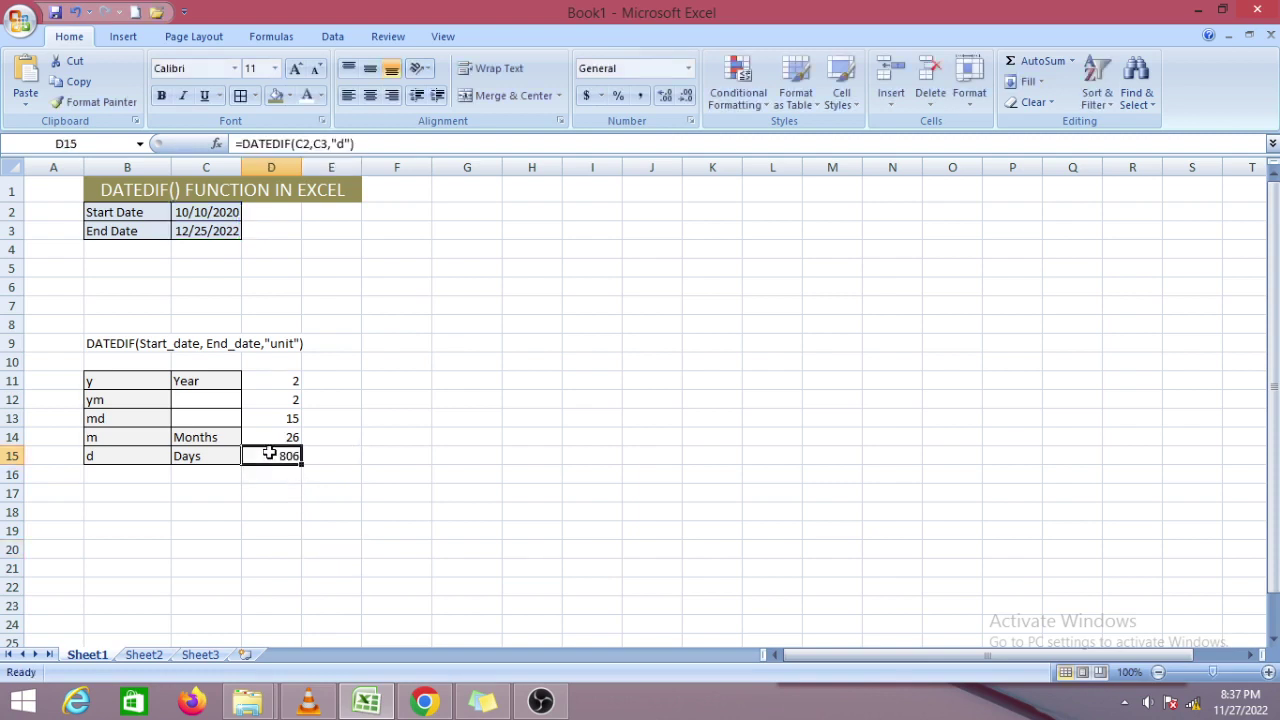
click(303, 532)
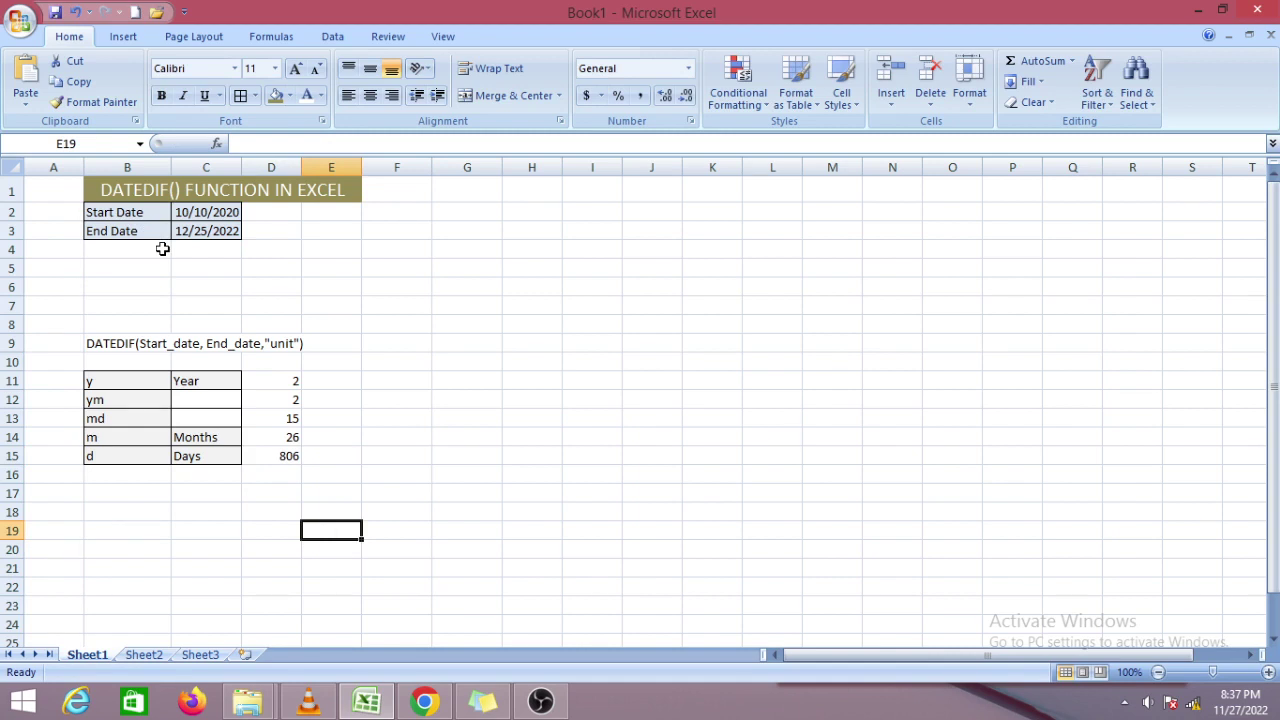
drag(276, 384, 272, 414)
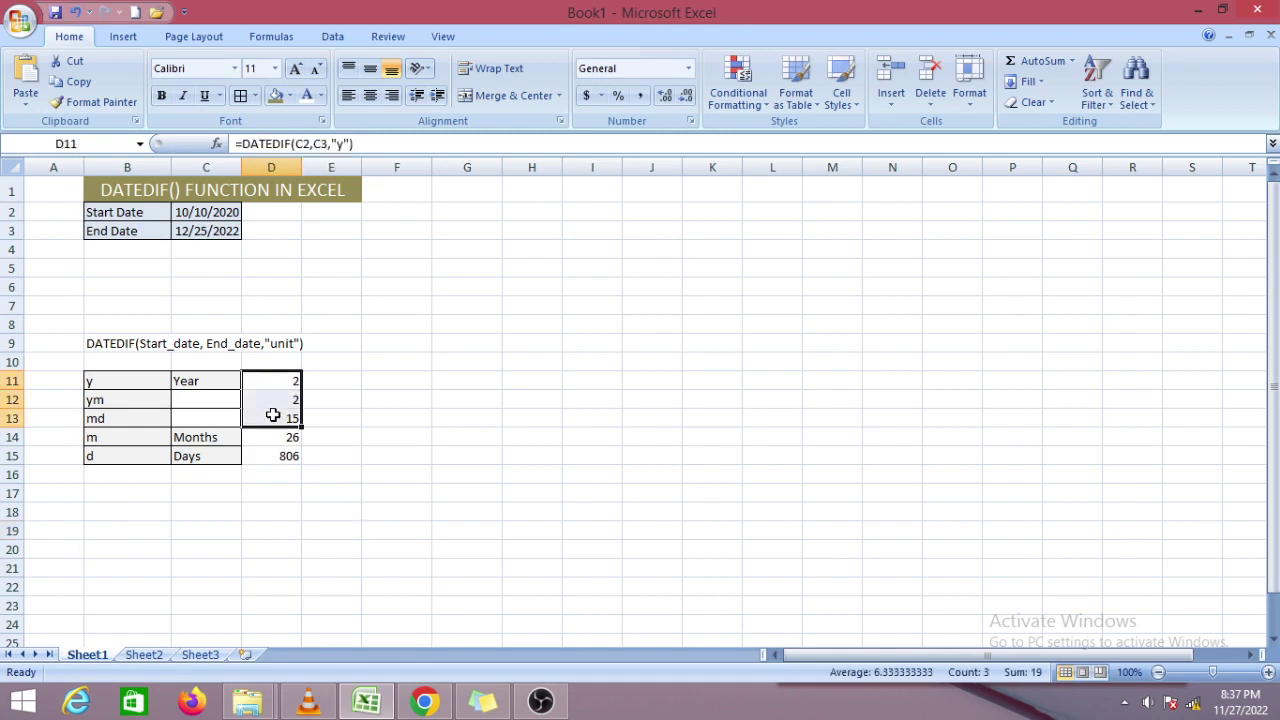
click(344, 417)
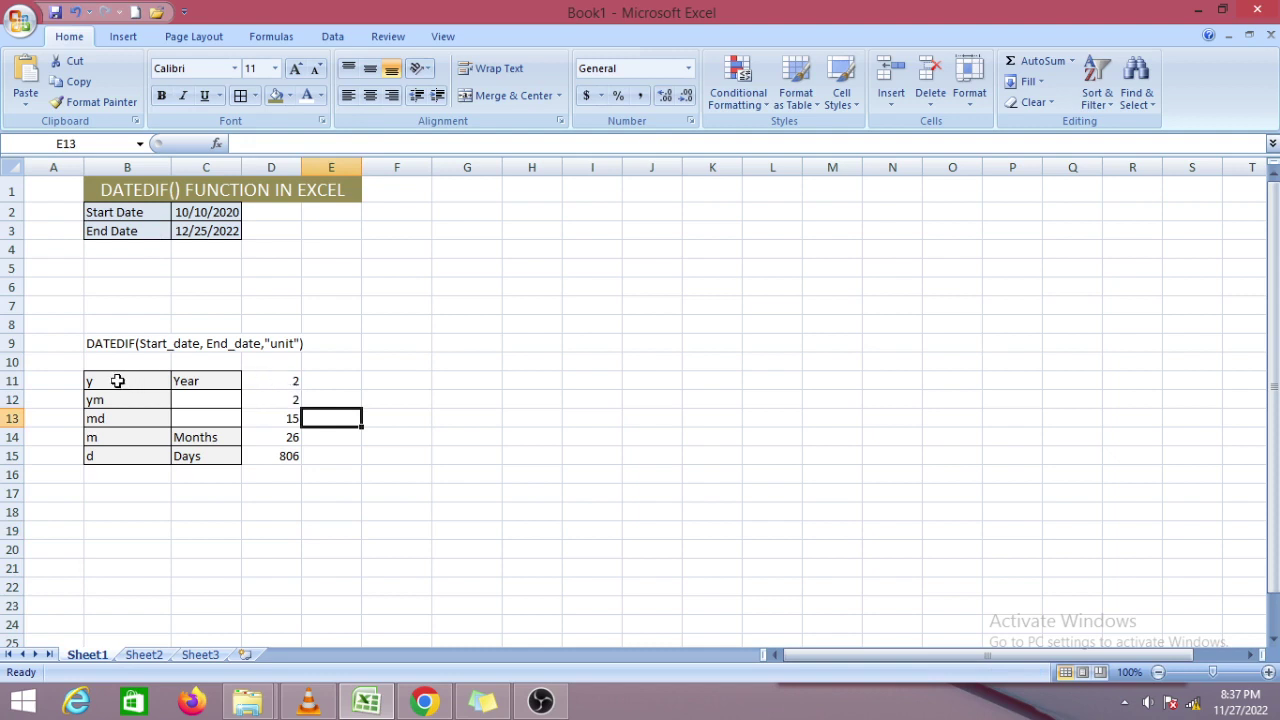
drag(117, 381, 272, 383)
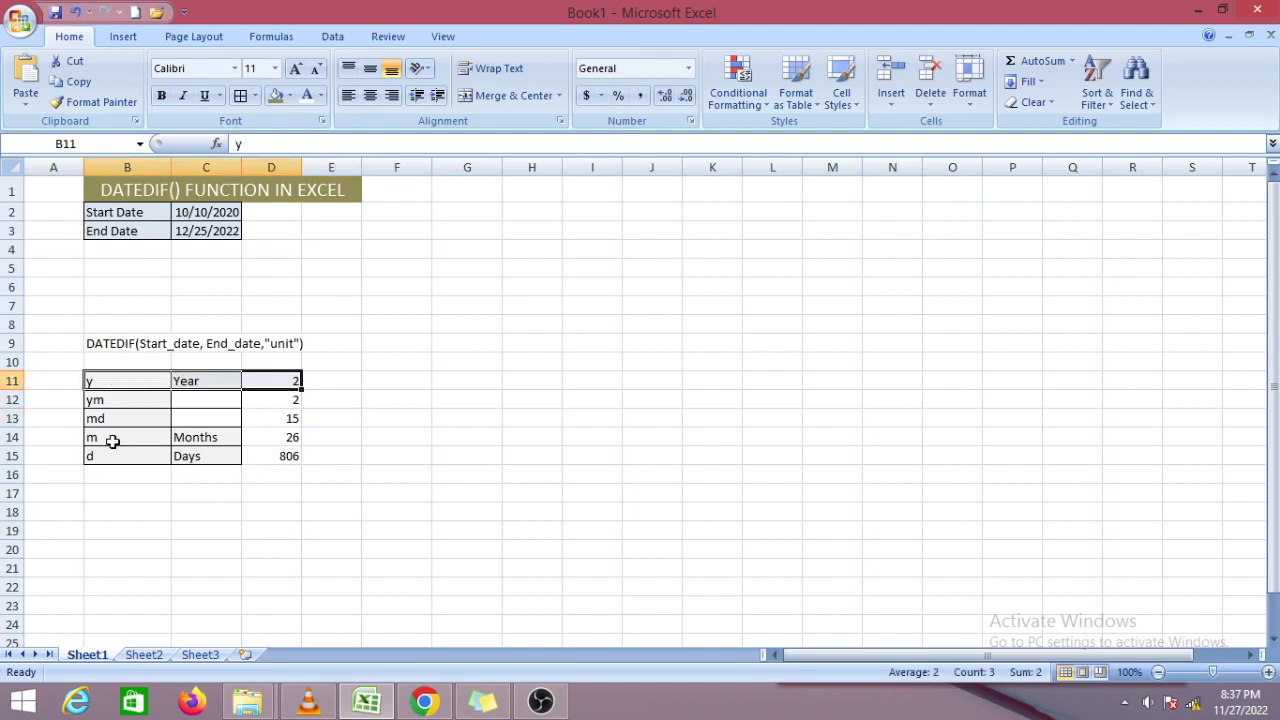
drag(108, 439, 287, 440)
click(268, 493)
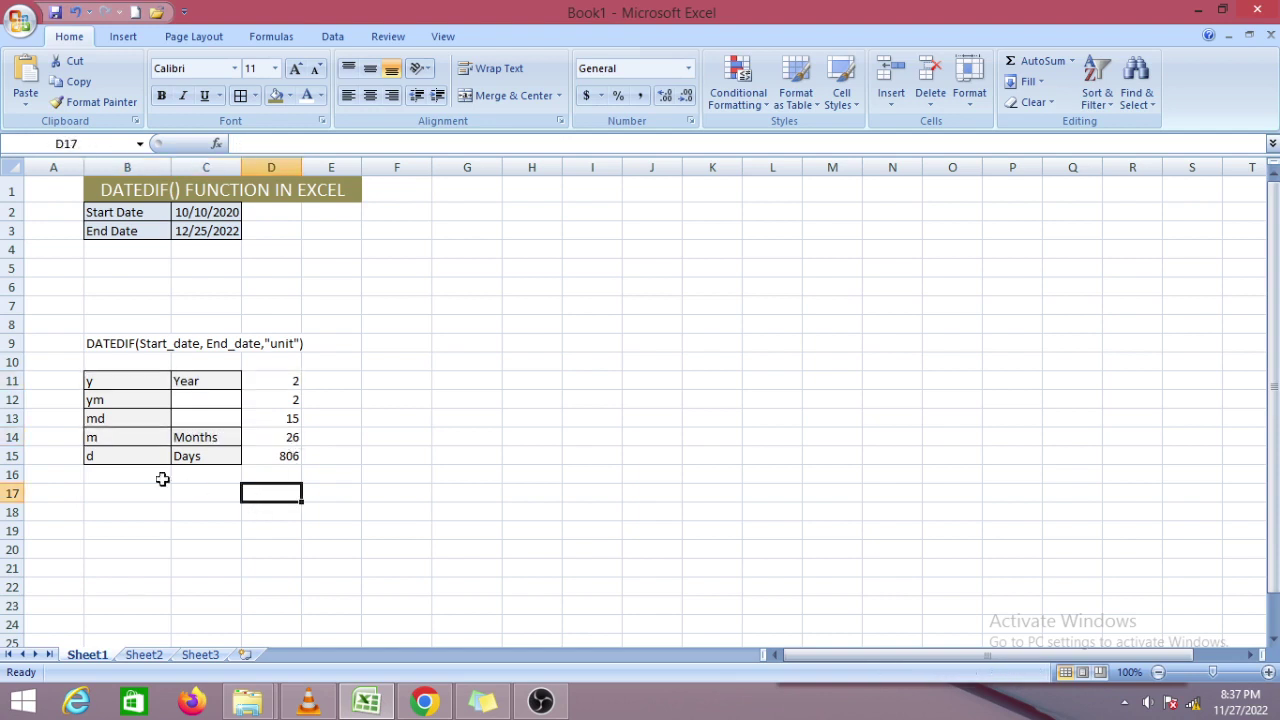
drag(106, 456, 288, 458)
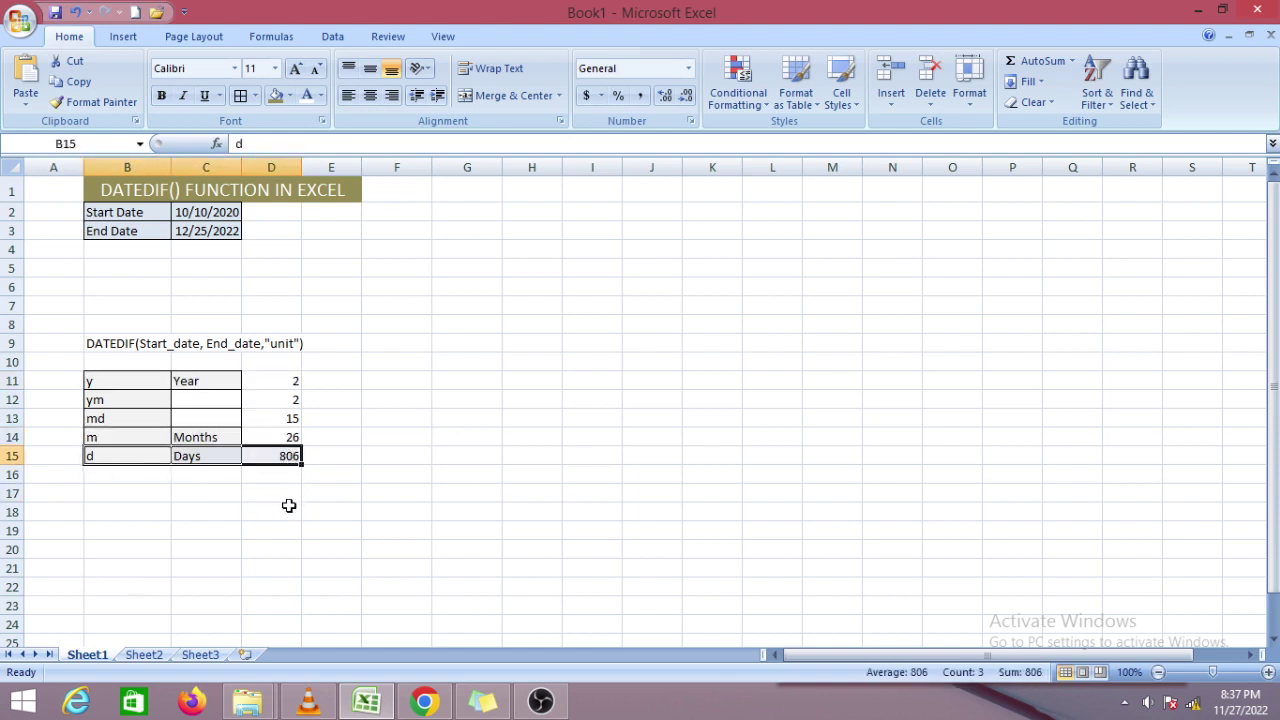
click(288, 505)
click(288, 457)
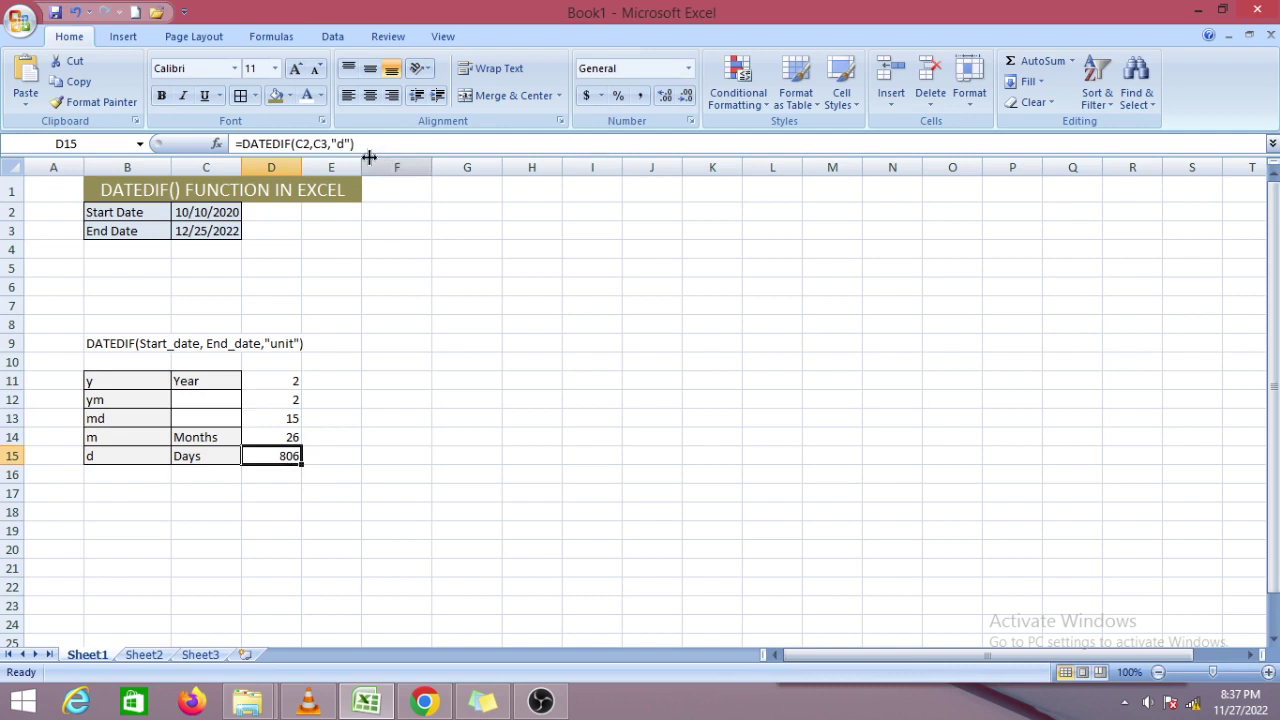
click(370, 416)
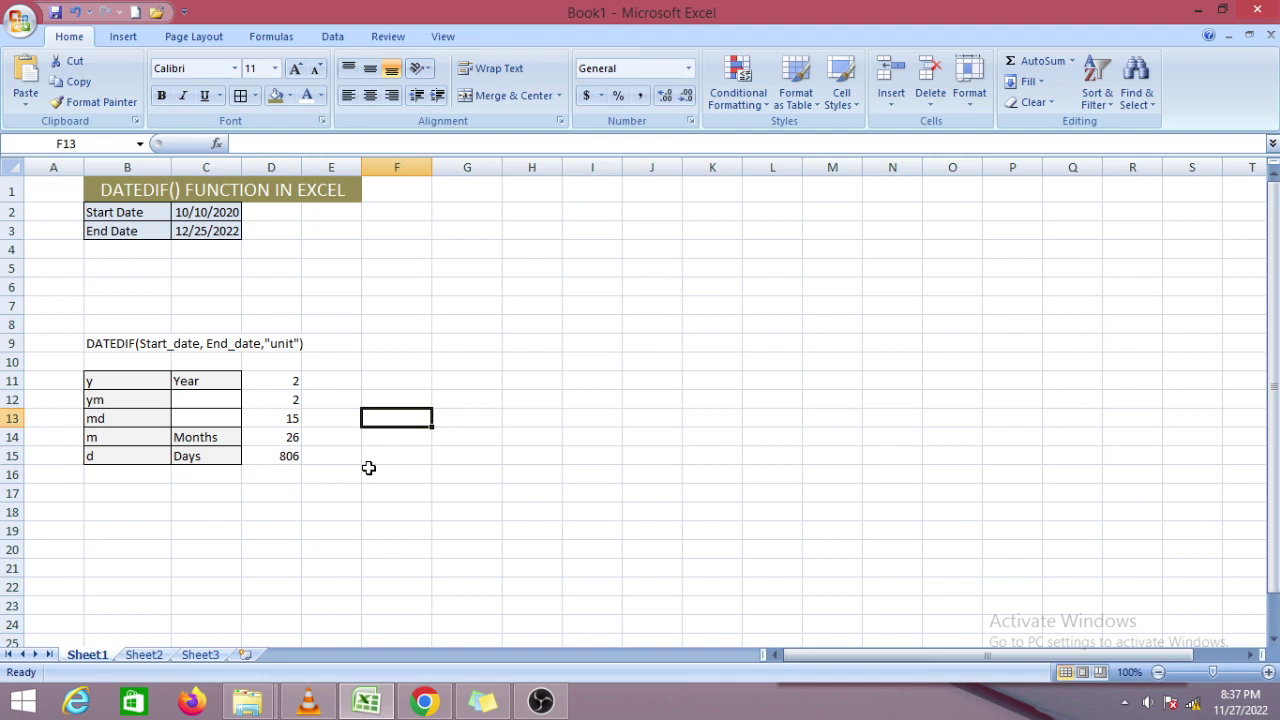
click(271, 402)
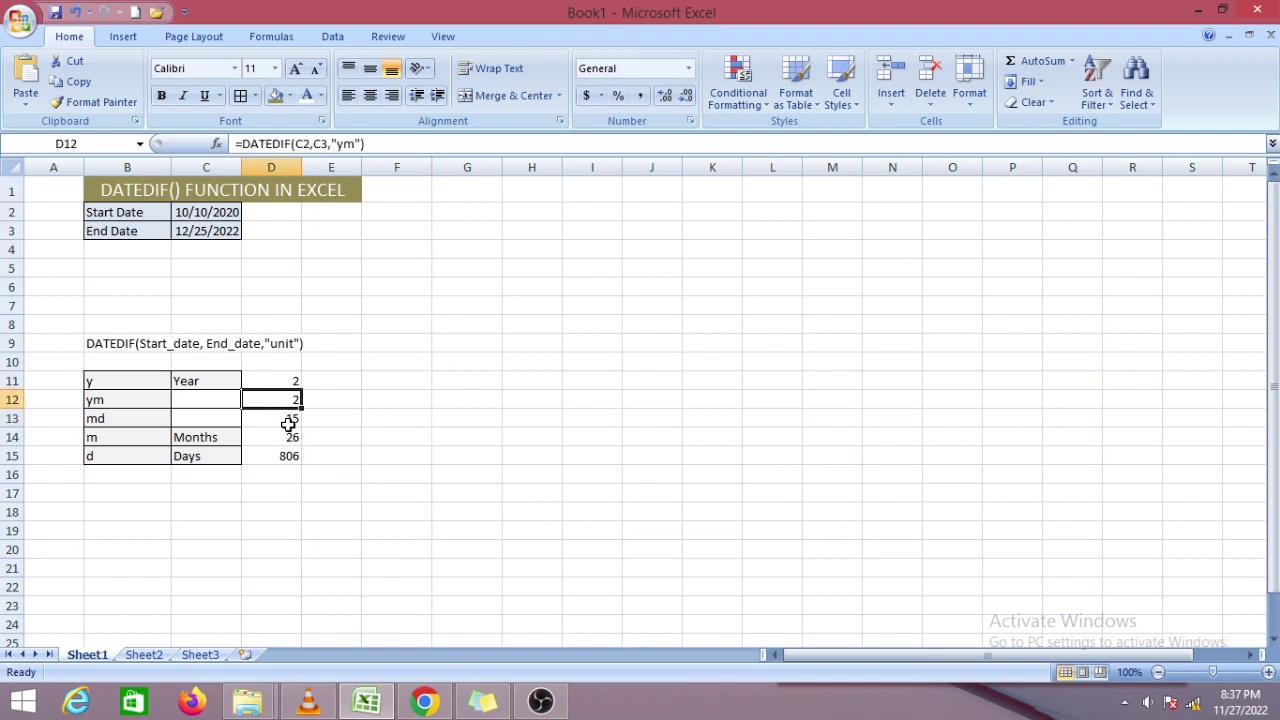
click(283, 422)
drag(275, 391, 280, 414)
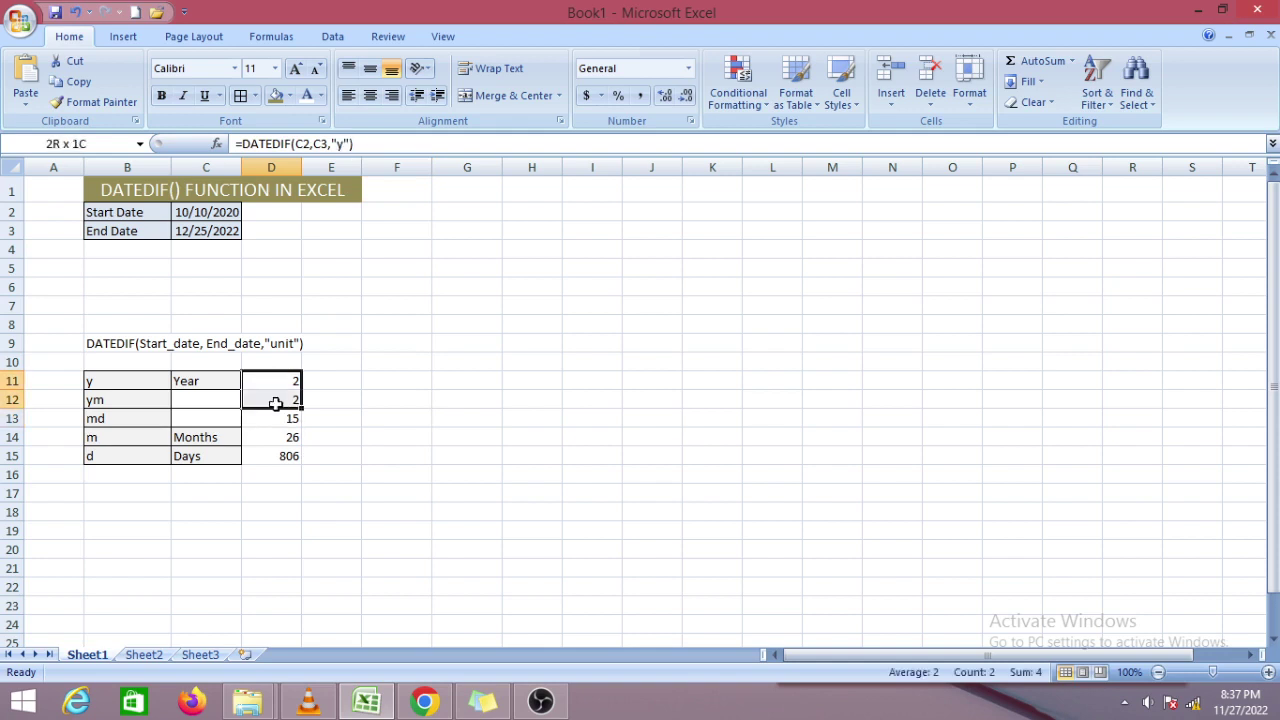
click(404, 460)
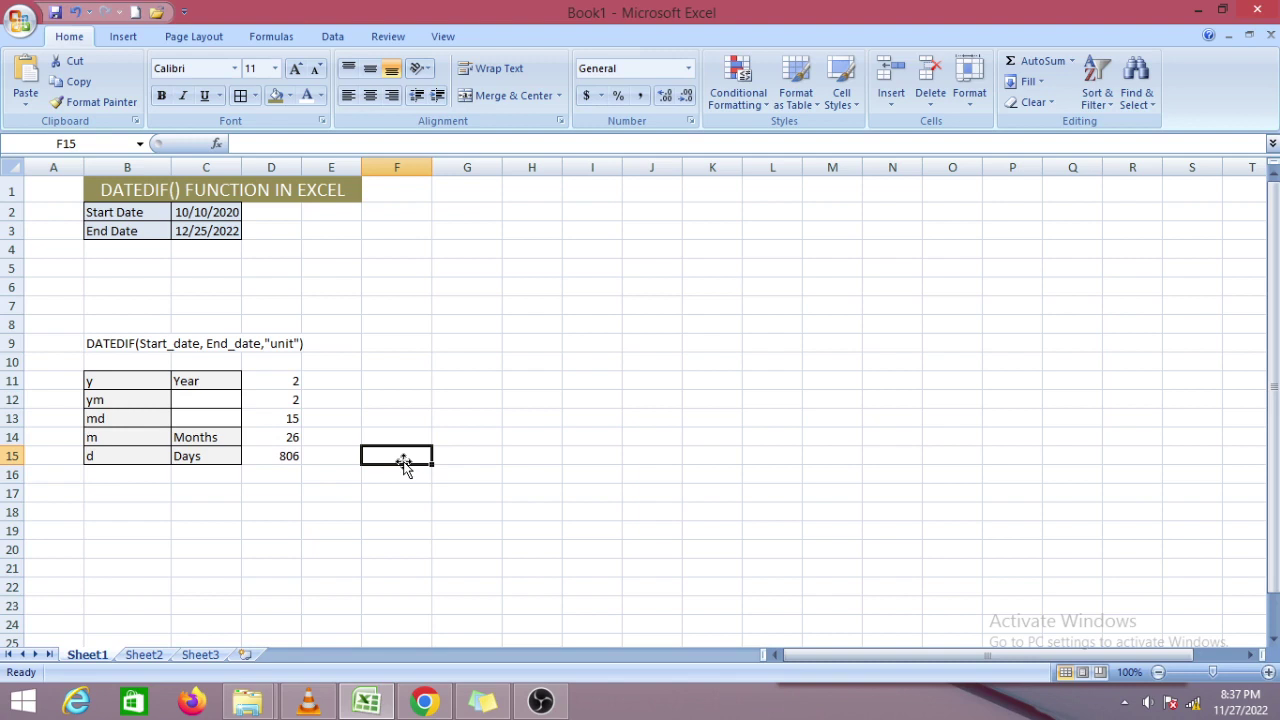
drag(275, 381, 285, 456)
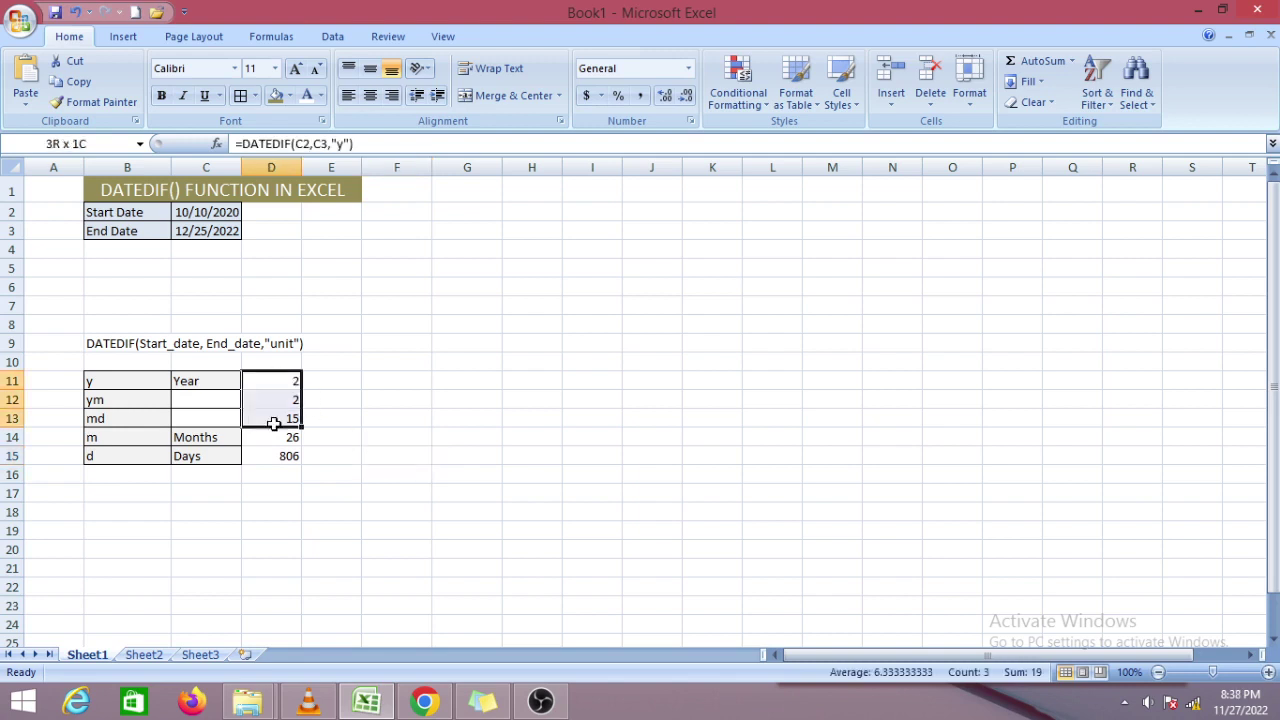